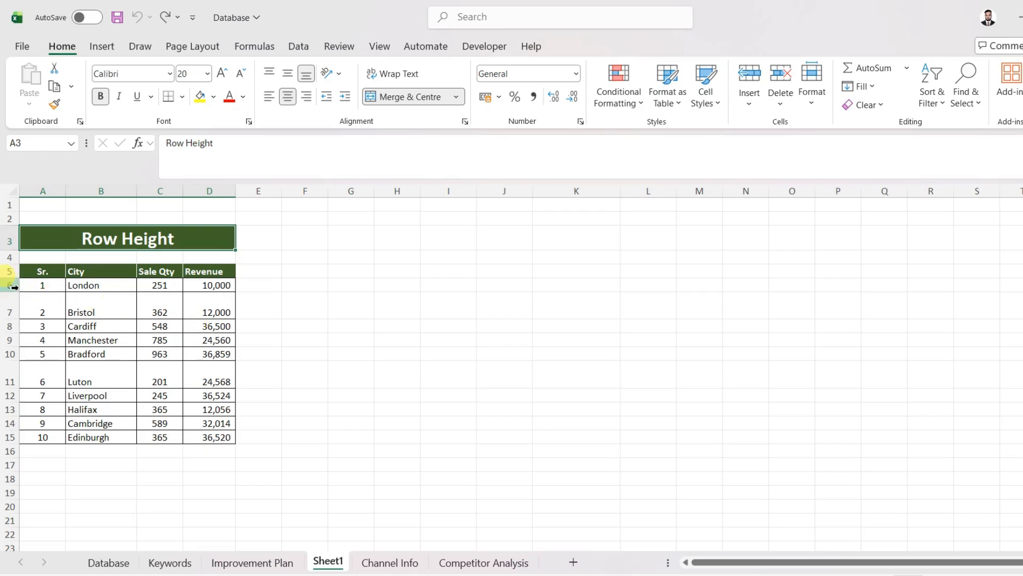
# - AutoFit the heights of rows 6 to 15 in the Row Height table, and undo the change
pyautogui.moveTo(14, 287); pyautogui.dragTo(12, 437)
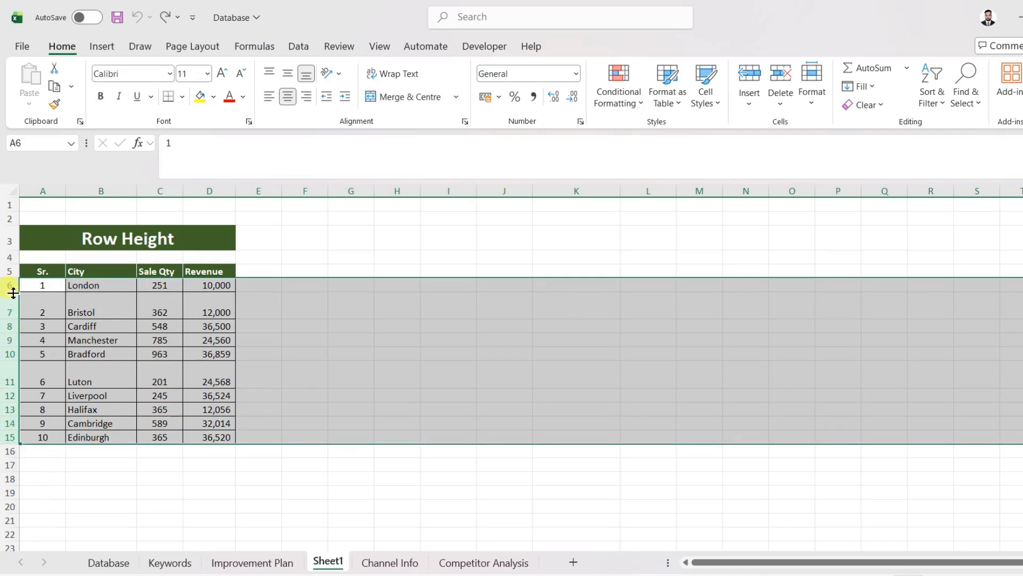
pyautogui.moveTo(13, 292); pyautogui.dragTo(12, 292)
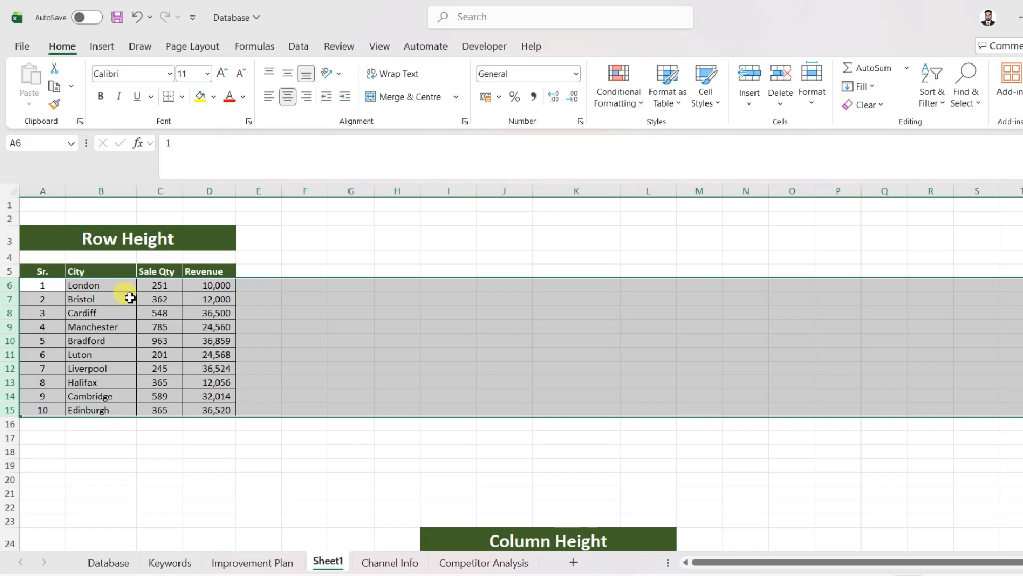
pyautogui.hotkey('ctrl', 'z')
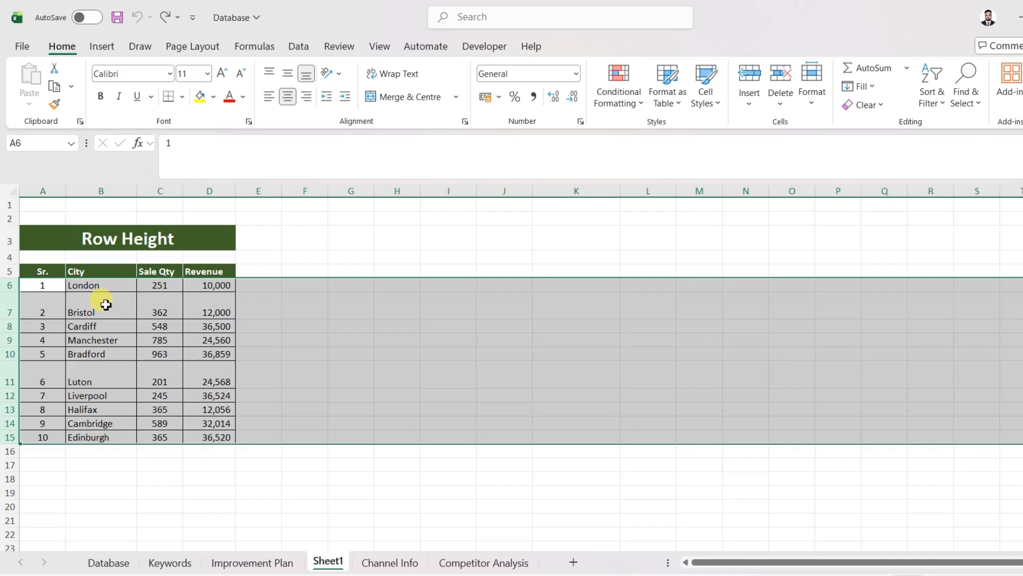
pyautogui.click(104, 300)
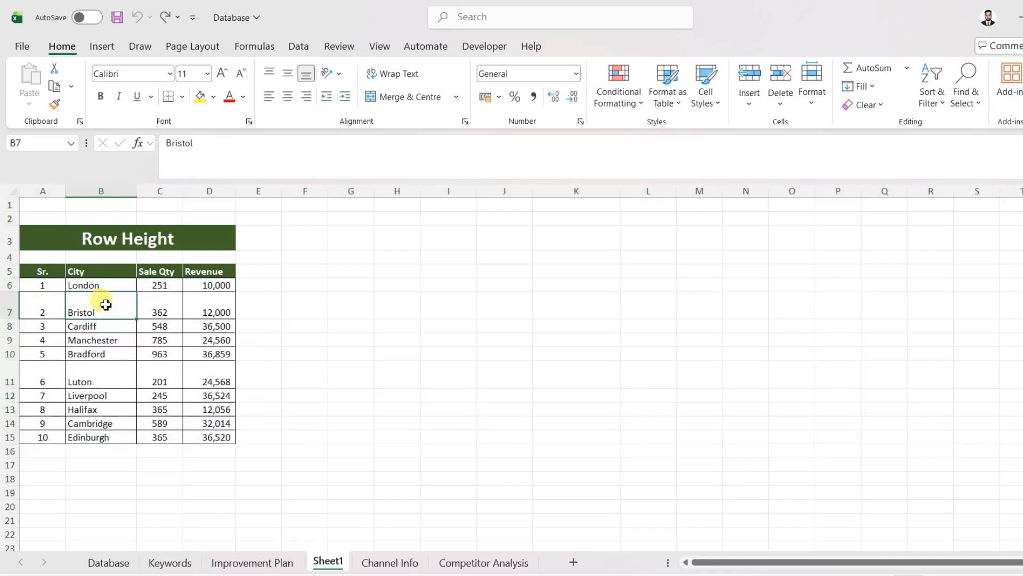
# - Set the height of all data rows in the Row Height table, rows 6 to 15, to 15
pyautogui.click(35, 286)
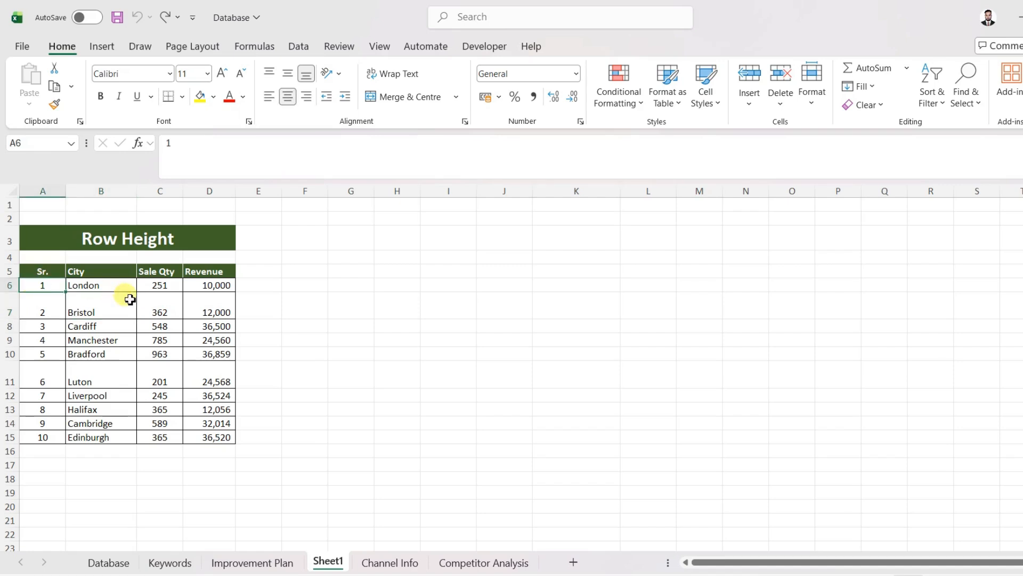
pyautogui.hotkey('shift', 'space')
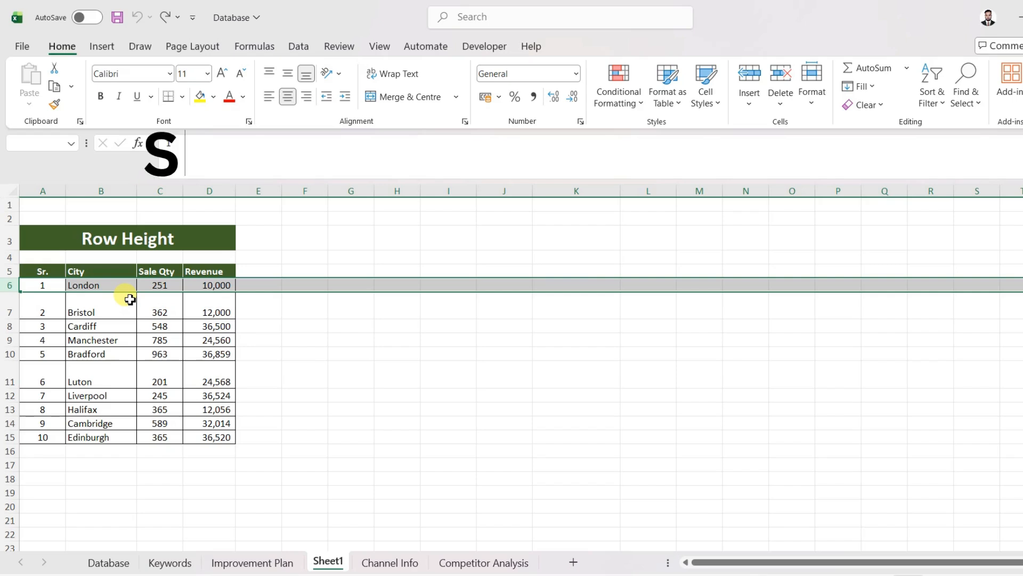
pyautogui.hotkey('ctrl', 'shift', 'Down')
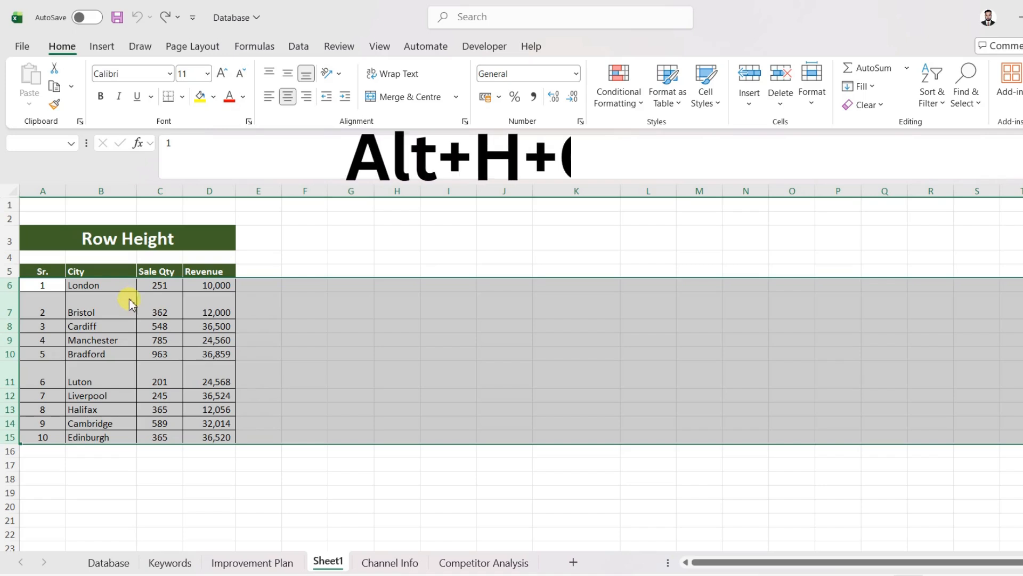
pyautogui.press('alt')
pyautogui.press('h')
pyautogui.press('o')
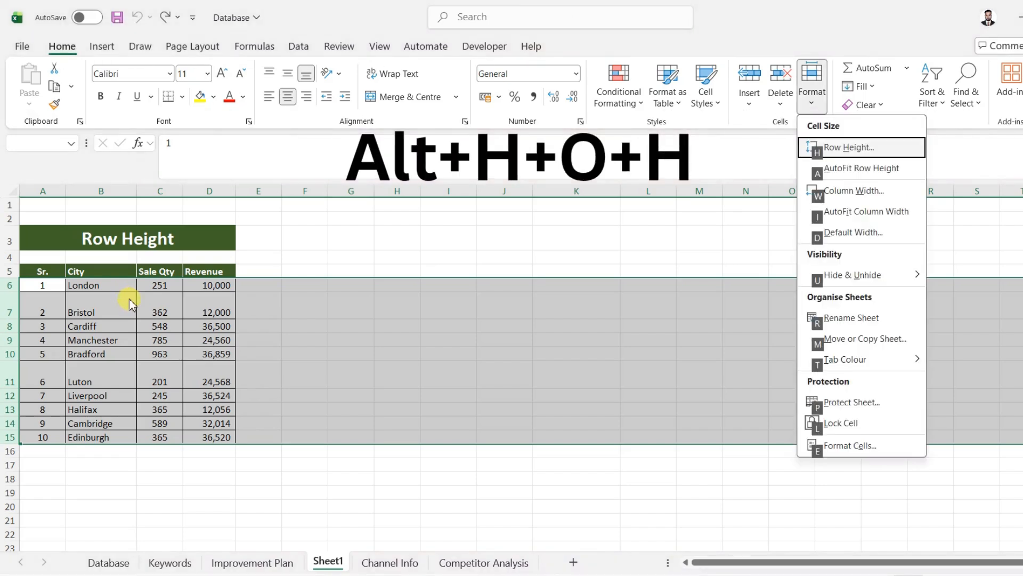
pyautogui.press('h')
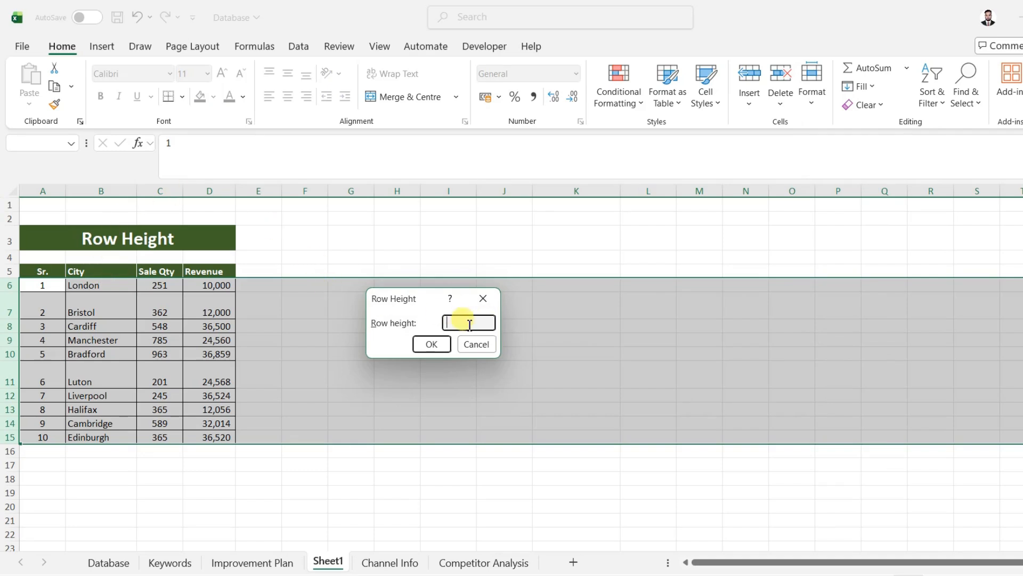
pyautogui.write('15')
pyautogui.press('Return')
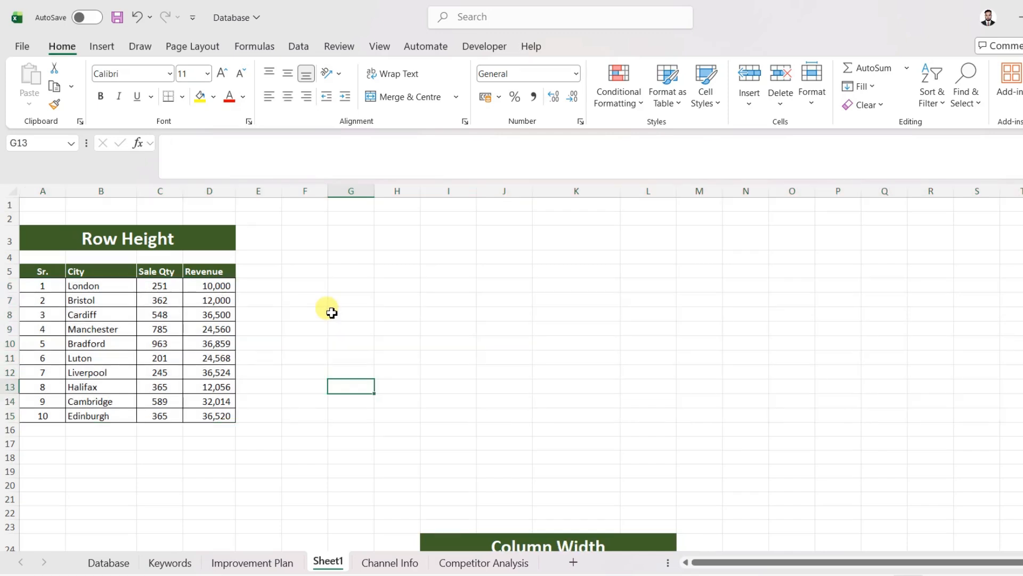
# - Go down the sheet to bring the whole Column Width table into view
pyautogui.press('Right')
pyautogui.press('Right')
pyautogui.press('Down')
pyautogui.press('Down')
pyautogui.press('Down')
pyautogui.press('Down')
pyautogui.press('Down')
pyautogui.press('Down')
pyautogui.press('Down')
pyautogui.press('Down')
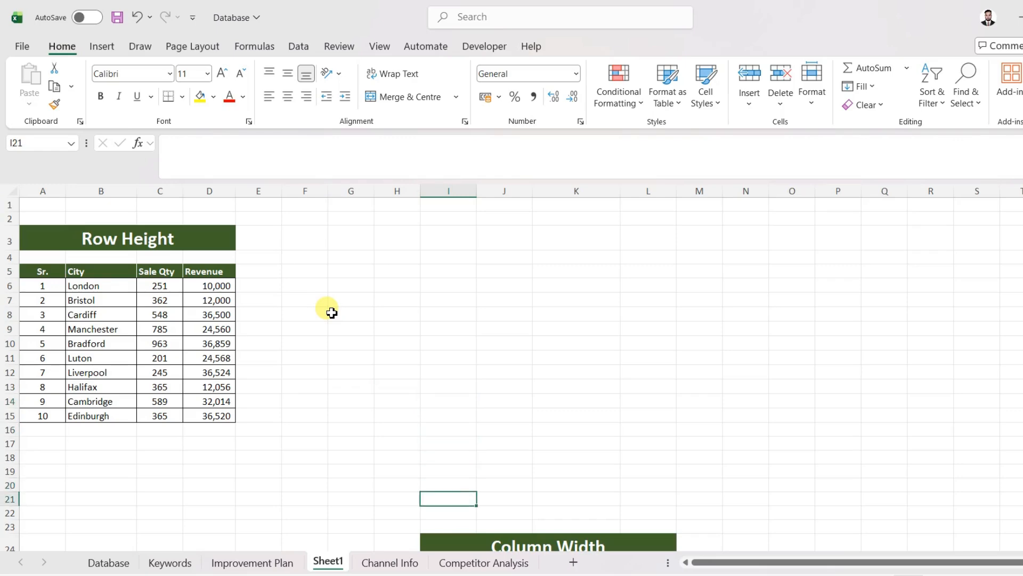
pyautogui.press('Down')
pyautogui.press('Down')
pyautogui.press('Down')
pyautogui.press('Down')
pyautogui.press('Down')
pyautogui.press('Down')
pyautogui.press('Down')
pyautogui.press('Down')
pyautogui.press('Down')
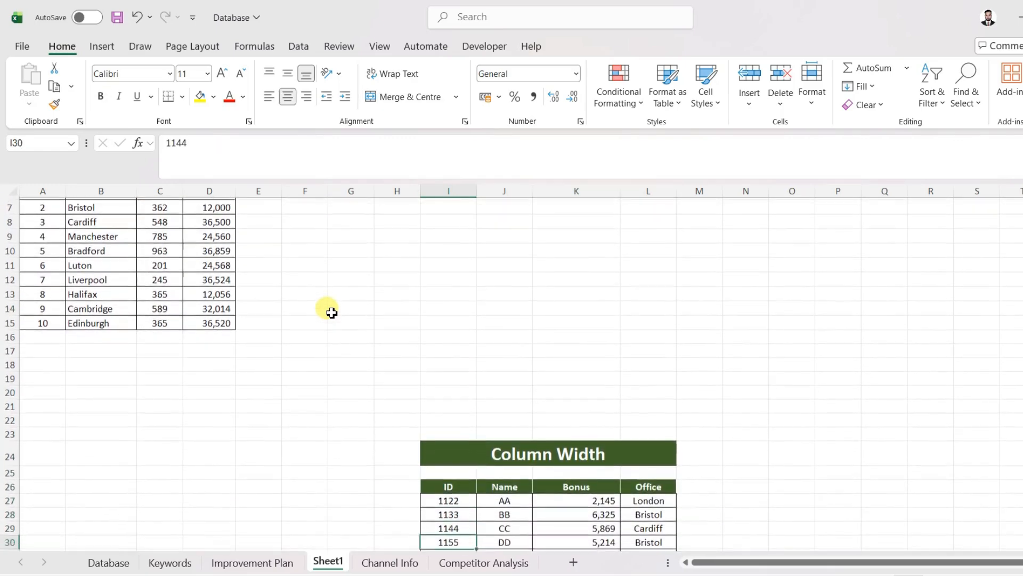
pyautogui.press('Down')
pyautogui.press('Down')
pyautogui.press('Down')
pyautogui.press('Down')
pyautogui.press('Down')
pyautogui.press('Down')
pyautogui.press('Down')
pyautogui.press('Down')
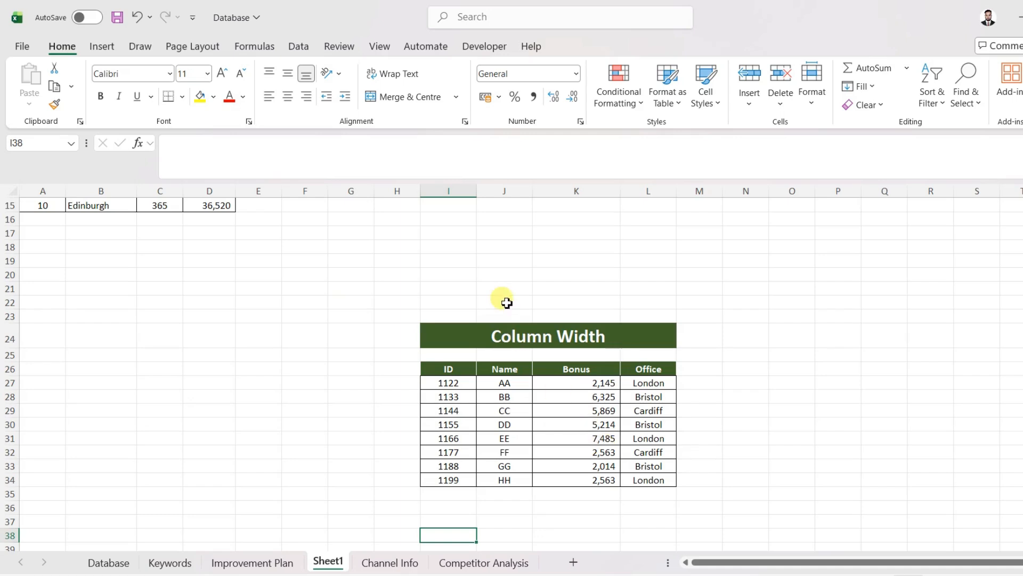
# - AutoFit the widths of columns I to L in the Column Width table, and undo the change
pyautogui.moveTo(456, 190); pyautogui.dragTo(659, 195)
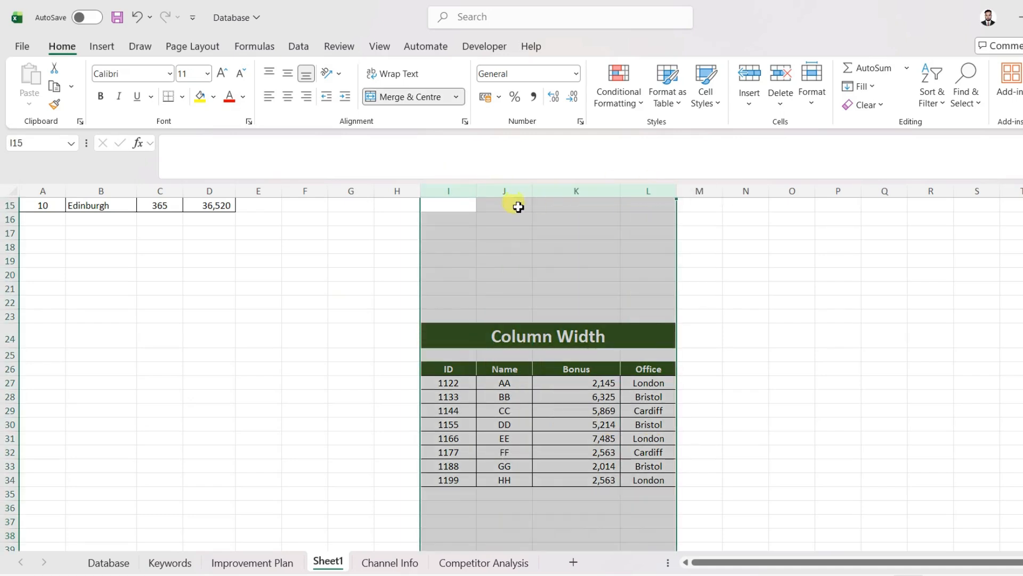
pyautogui.doubleClick(478, 192)
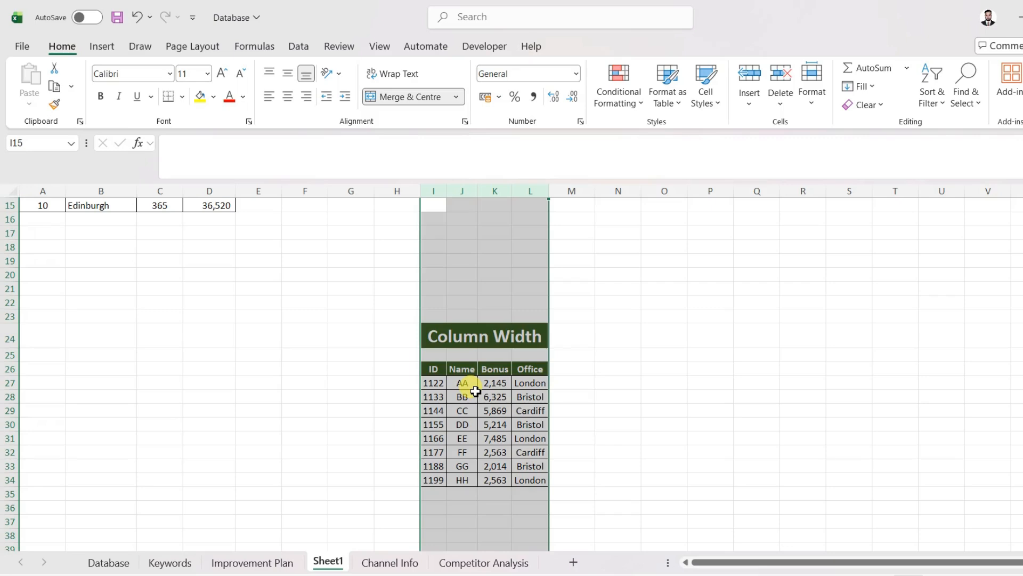
pyautogui.hotkey('ctrl', 'z')
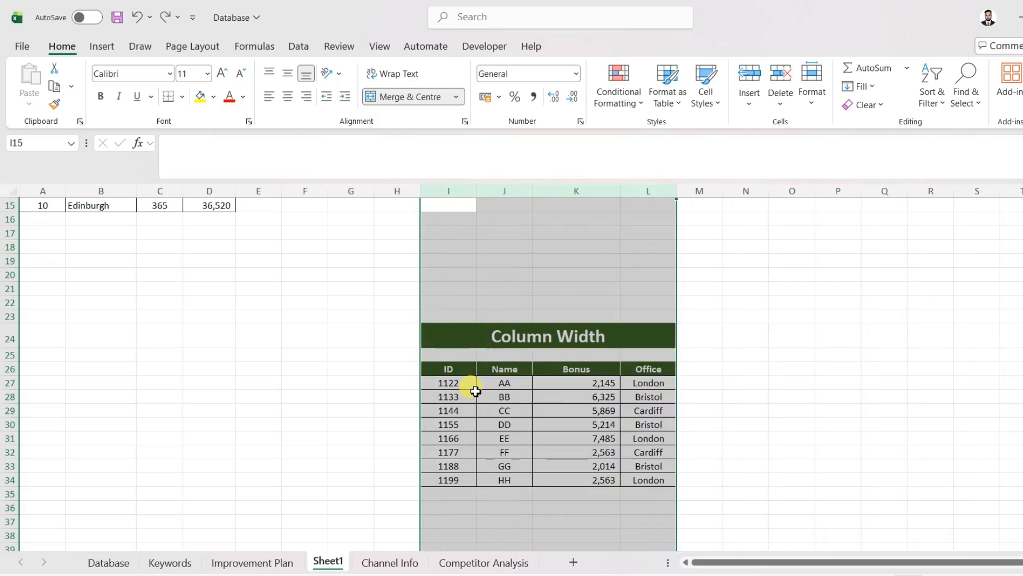
pyautogui.click(579, 414)
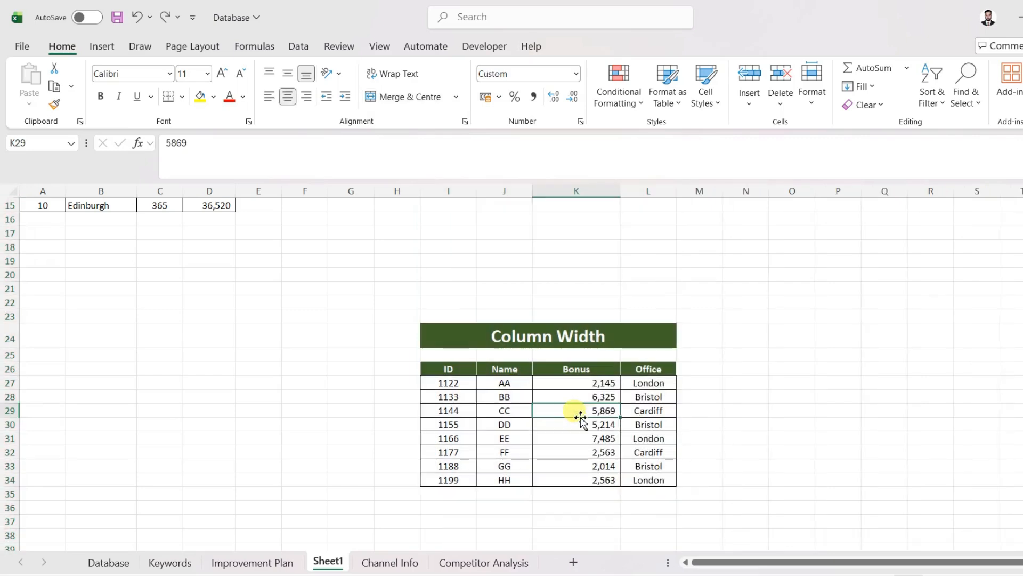
# - Set the width of columns I to L, which hold the Column Width table, to 10
pyautogui.click(444, 413)
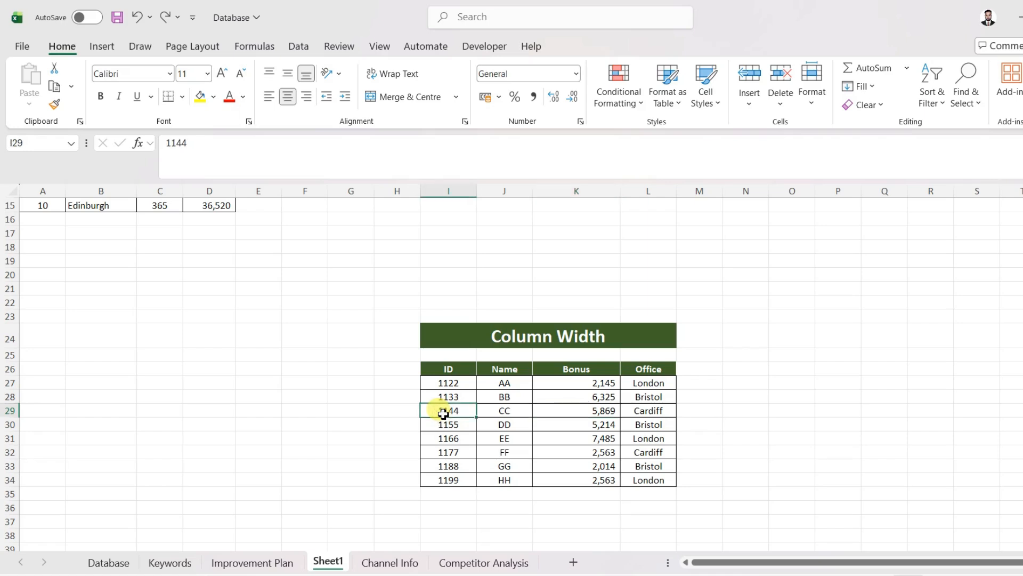
pyautogui.hotkey('ctrl', 'space')
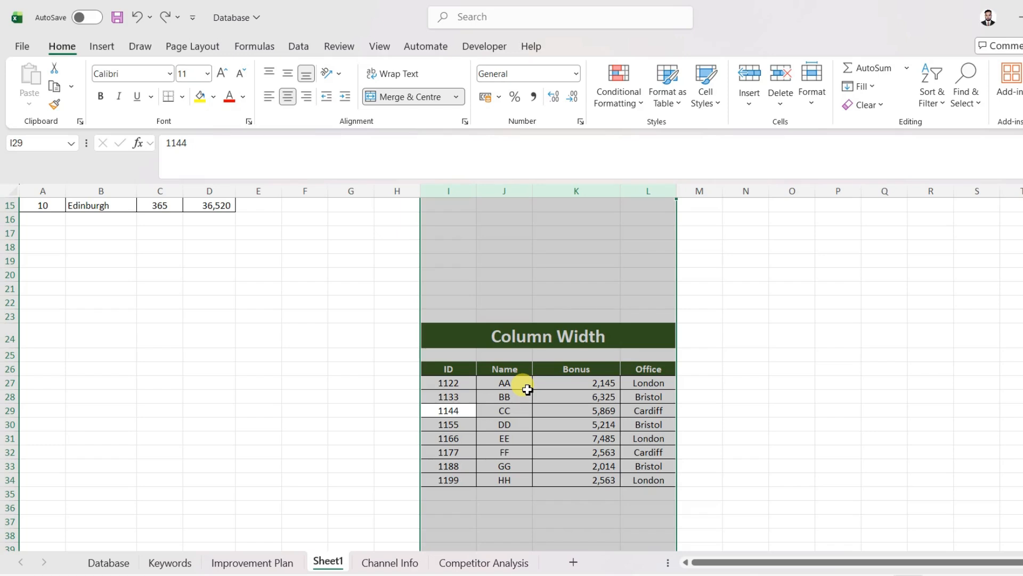
pyautogui.hotkey('alt', 'h')
pyautogui.press('o')
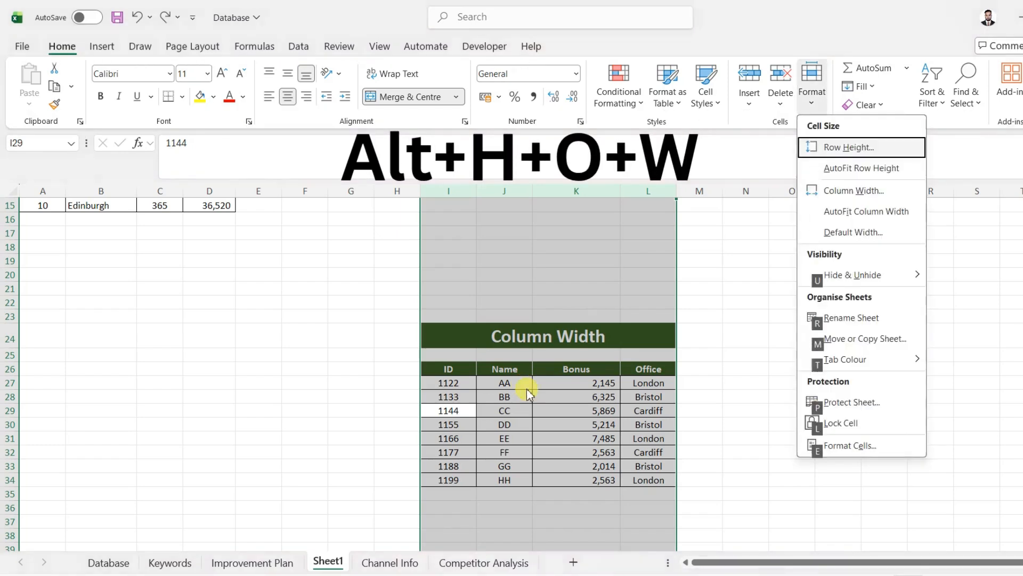
pyautogui.press('w')
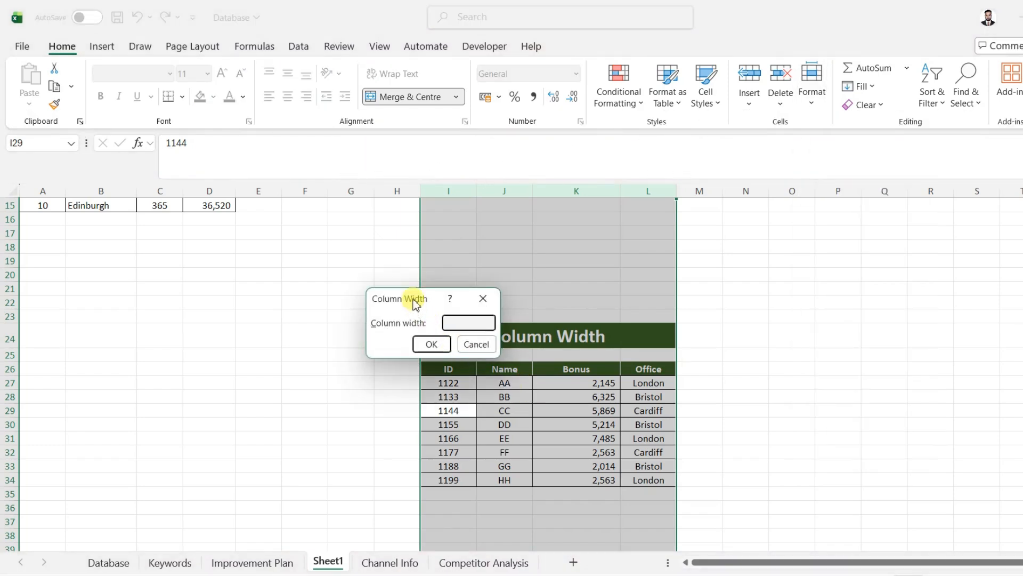
pyautogui.moveTo(416, 303); pyautogui.dragTo(482, 259)
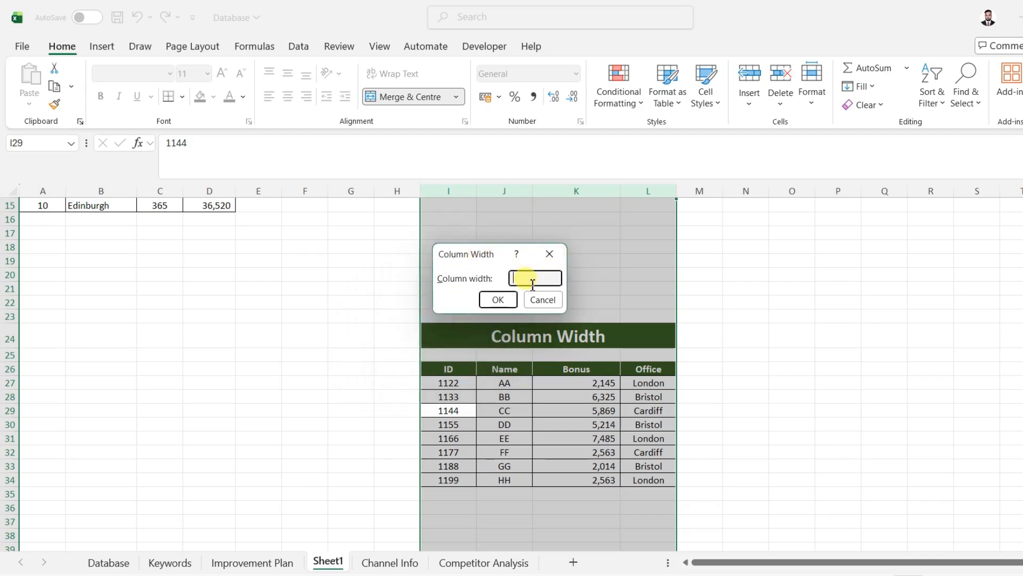
pyautogui.write('10')
pyautogui.press('Return')
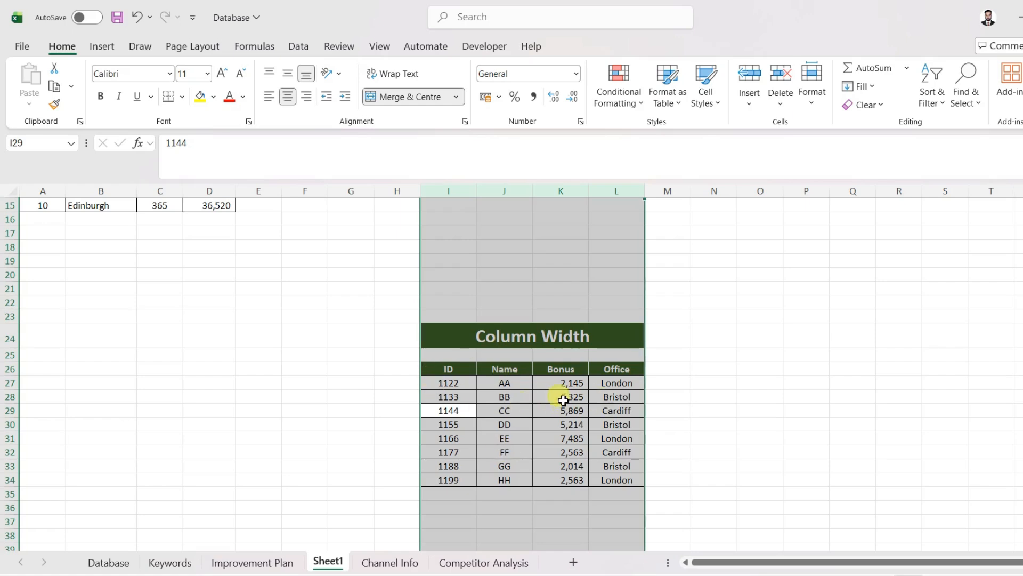
pyautogui.click(519, 384)
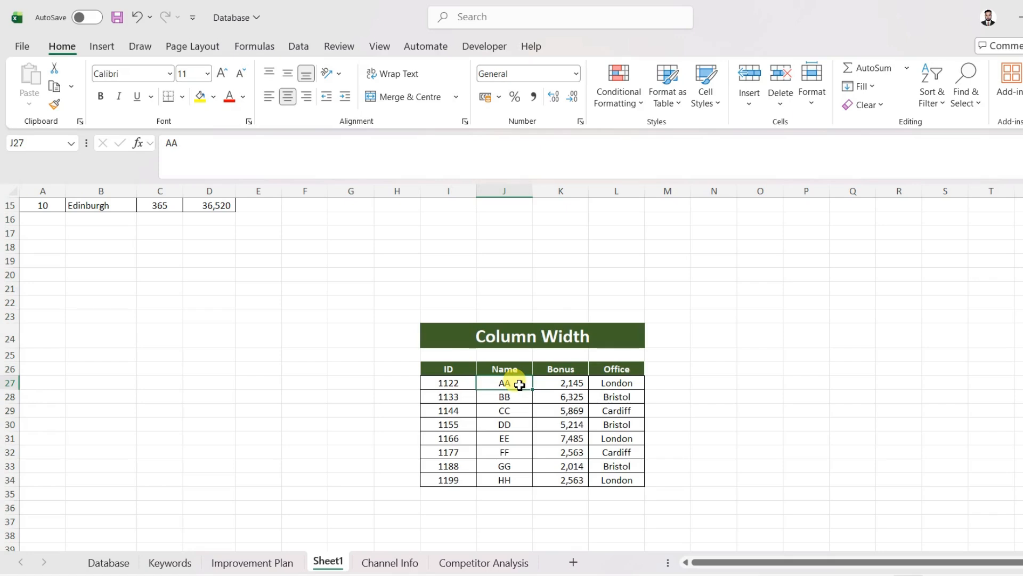
# - Go further down the sheet to bring the Bonus Tip table into view
pyautogui.press('Down')
pyautogui.press('Down')
pyautogui.press('Down')
pyautogui.press('Down')
pyautogui.press('Down')
pyautogui.press('Down')
pyautogui.press('Down')
pyautogui.press('Down')
pyautogui.press('Down')
pyautogui.press('Down')
pyautogui.press('Down')
pyautogui.press('Down')
pyautogui.press('Down')
pyautogui.press('Down')
pyautogui.press('Down')
pyautogui.press('Down')
pyautogui.press('Down')
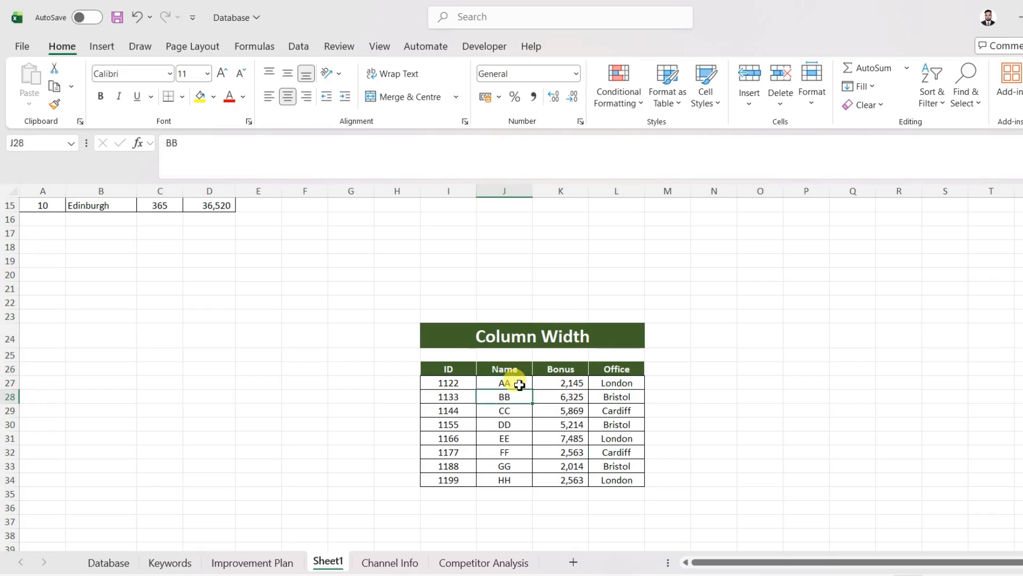
pyautogui.press('Down')
pyautogui.press('Down')
pyautogui.press('Down')
pyautogui.press('Down')
pyautogui.press('Down')
pyautogui.press('Down')
pyautogui.press('Down')
pyautogui.press('Down')
pyautogui.press('Down')
pyautogui.press('Down')
pyautogui.press('Down')
pyautogui.press('Down')
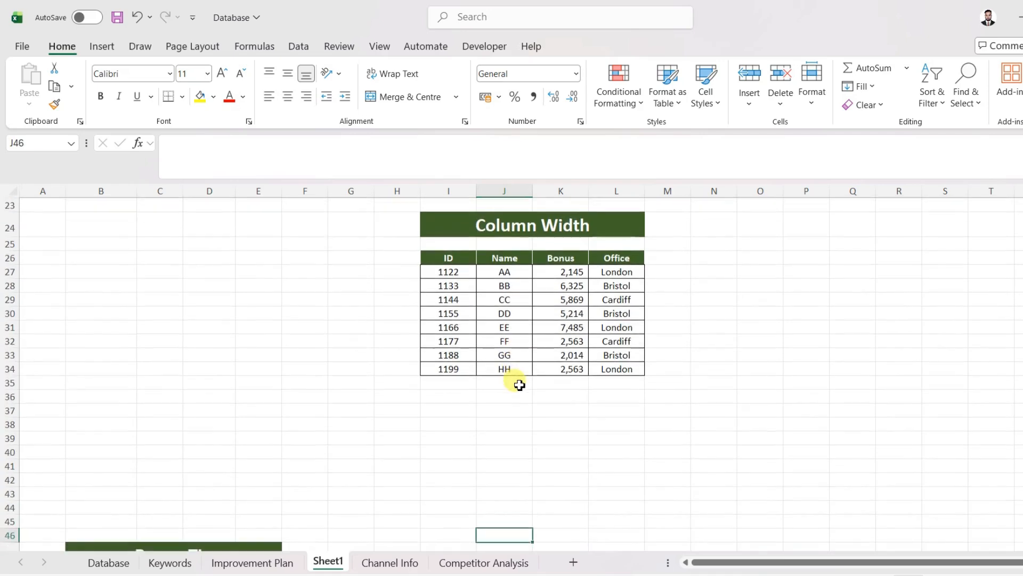
pyautogui.press('Down')
pyautogui.press('Down')
pyautogui.press('Down')
pyautogui.press('Down')
pyautogui.press('Down')
pyautogui.press('Down')
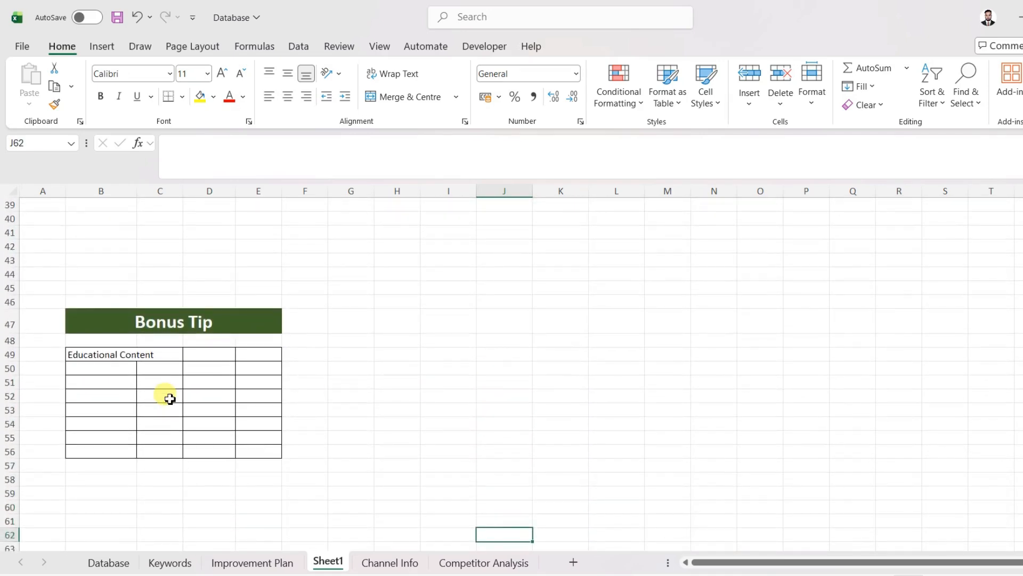
# - Enter "Worldwide Tourism" in cell B51 of the Bonus Tip table
pyautogui.click(101, 386)
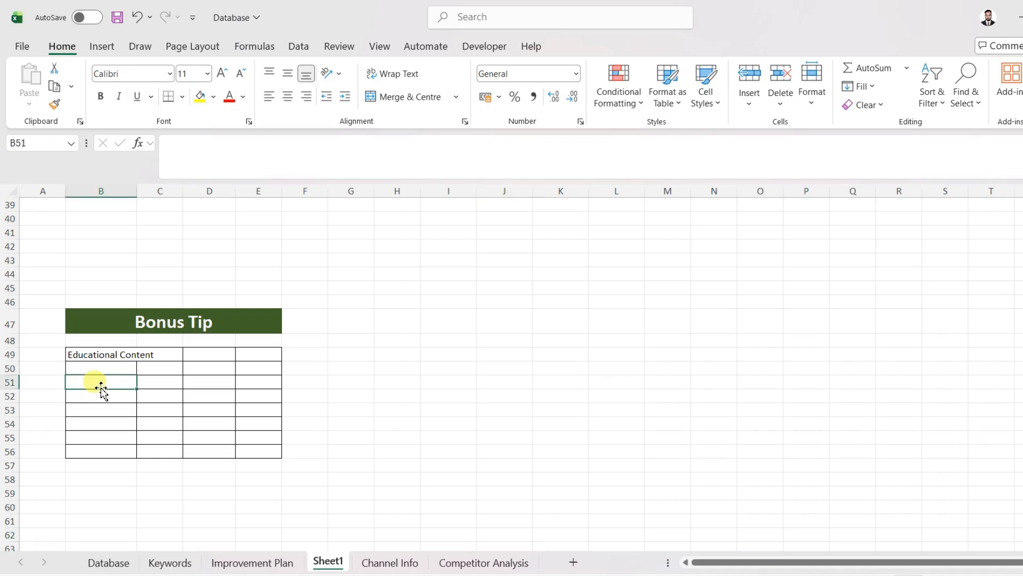
pyautogui.click(96, 355)
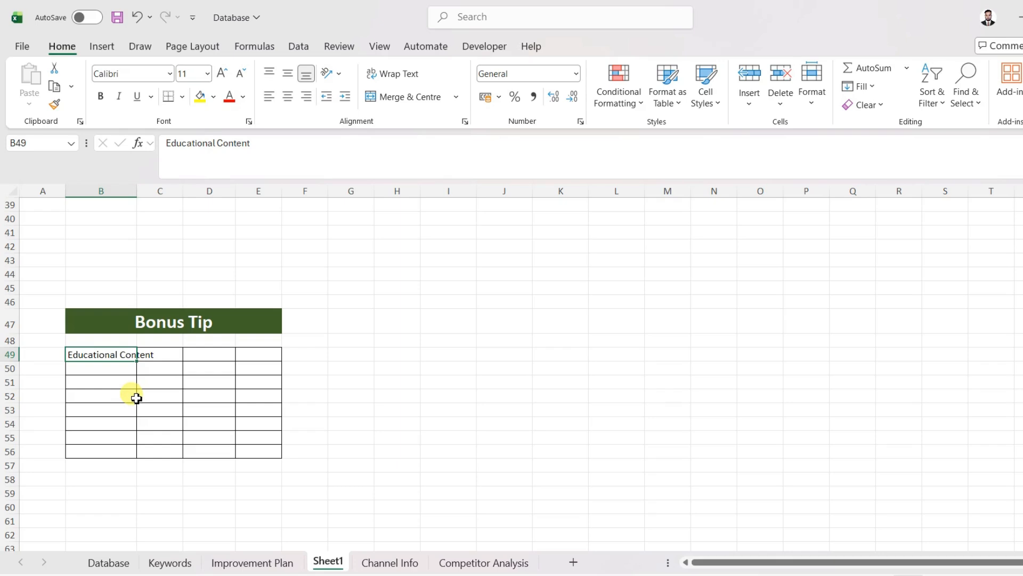
pyautogui.click(109, 386)
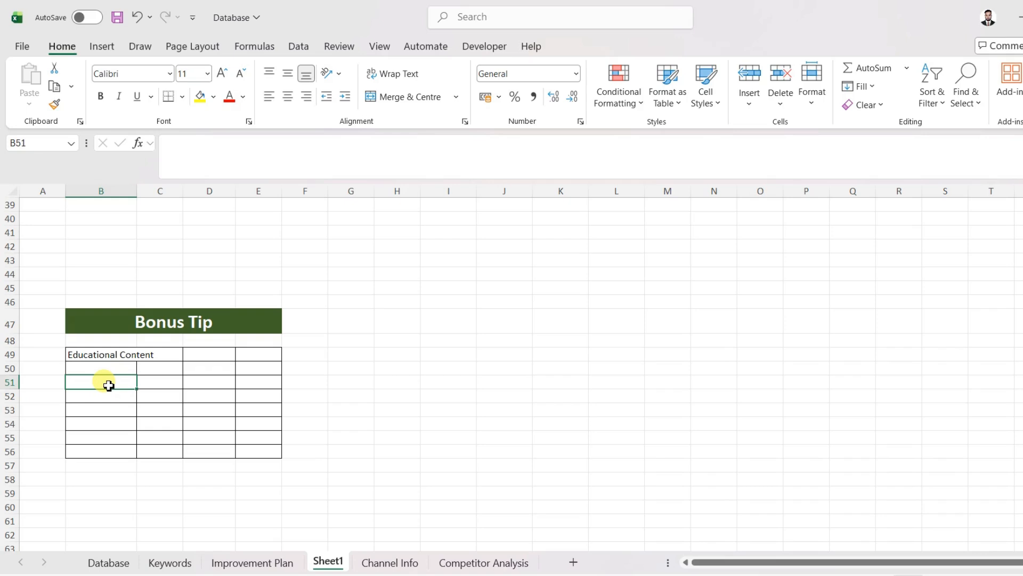
pyautogui.write('W')
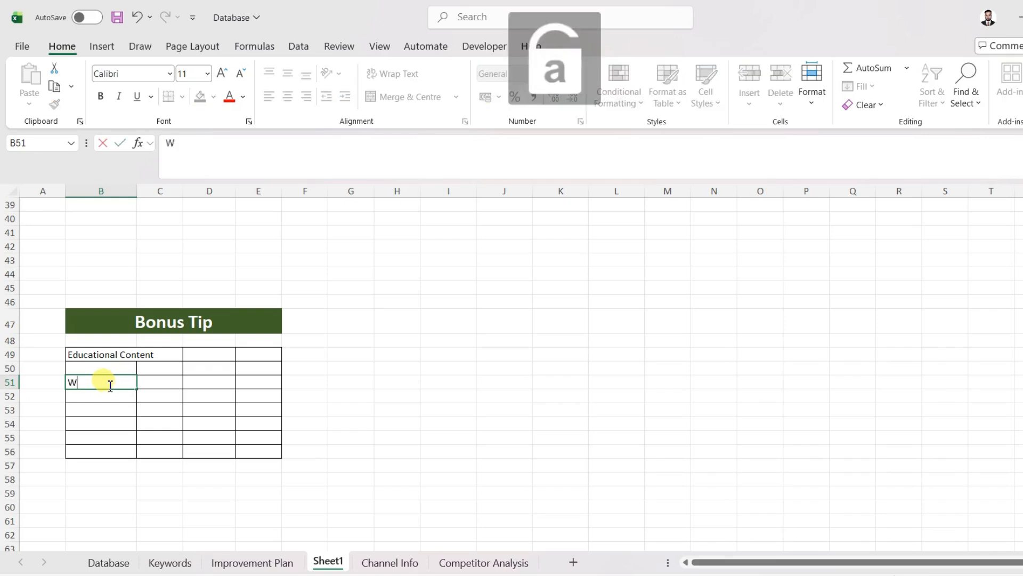
pyautogui.write('orldwi')
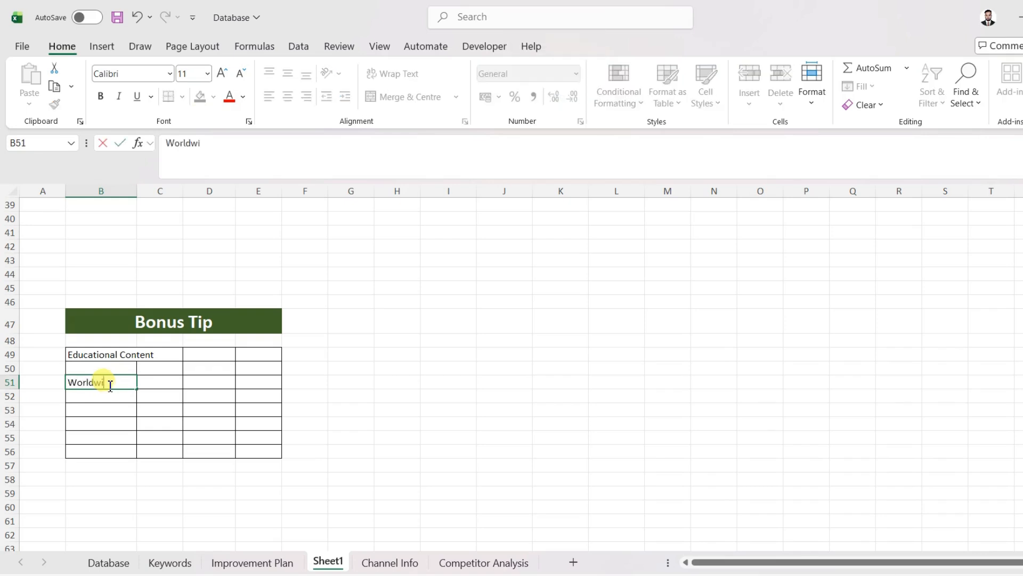
pyautogui.write('de T')
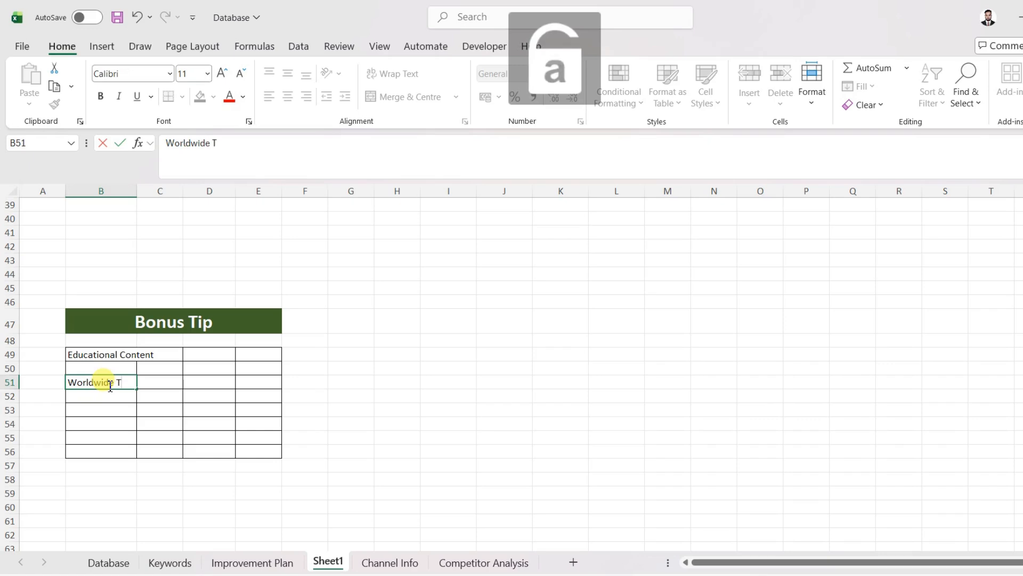
pyautogui.write('ourism')
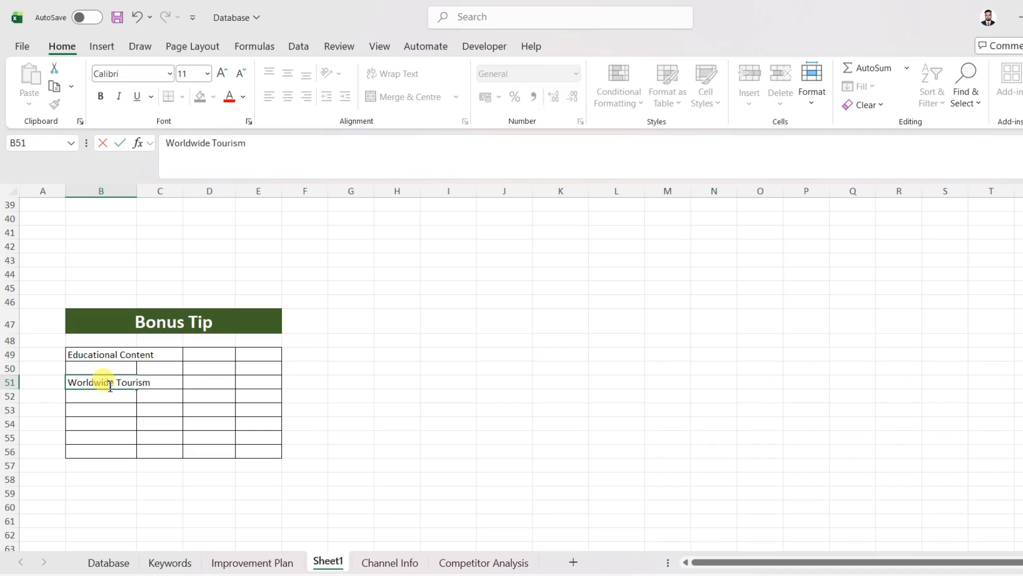
pyautogui.press('Return')
pyautogui.click(108, 384)
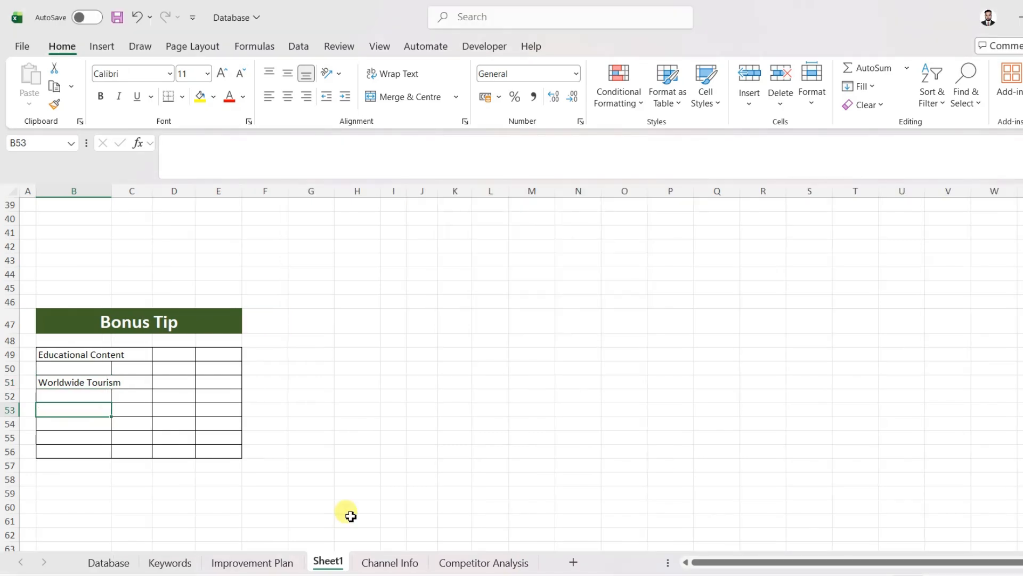
# - Open the VBA code of Sheet1 and go to the empty line inside the Worksheet SelectionChange procedure
pyautogui.rightClick(331, 563)
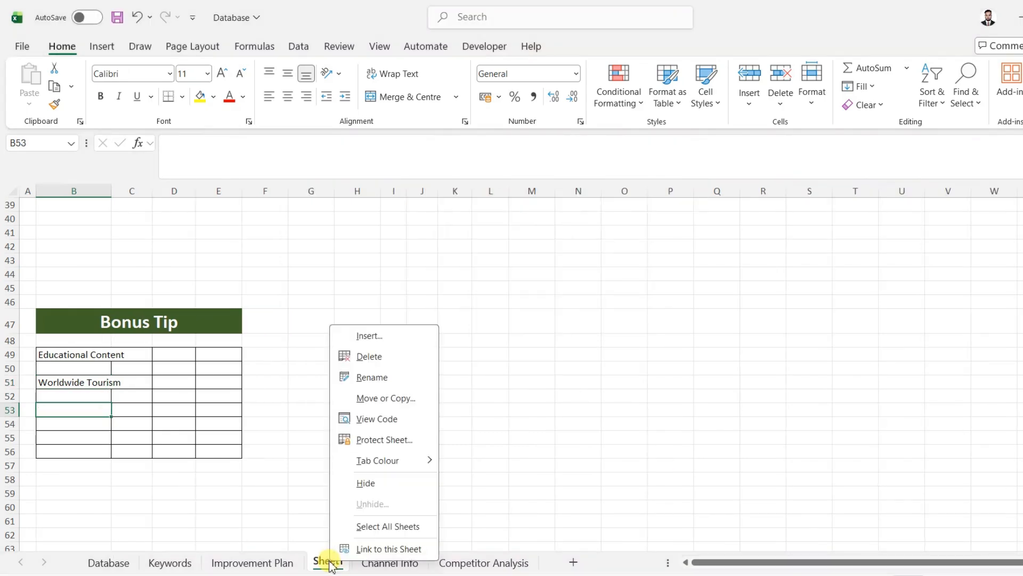
pyautogui.click(385, 420)
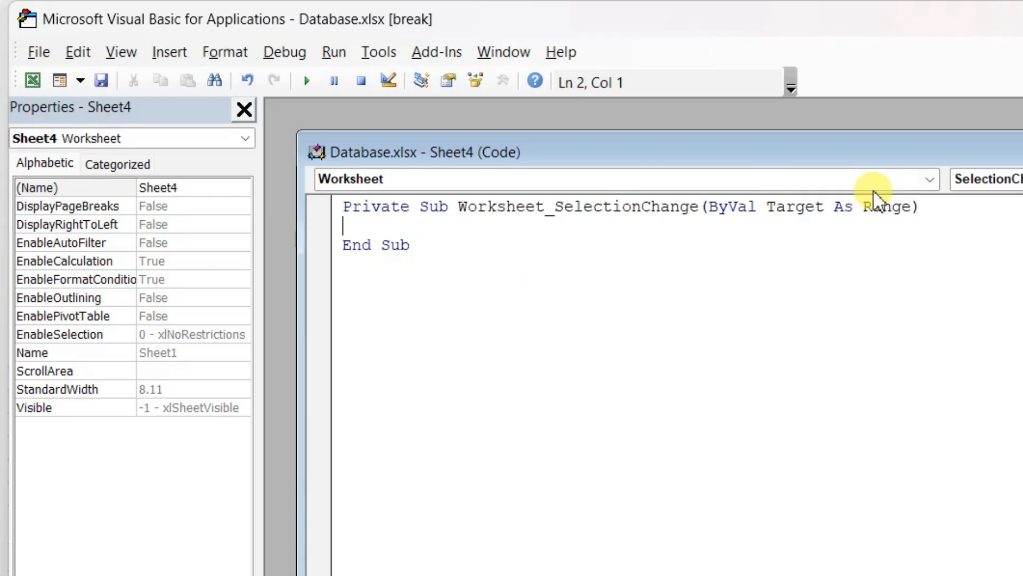
pyautogui.click(932, 180)
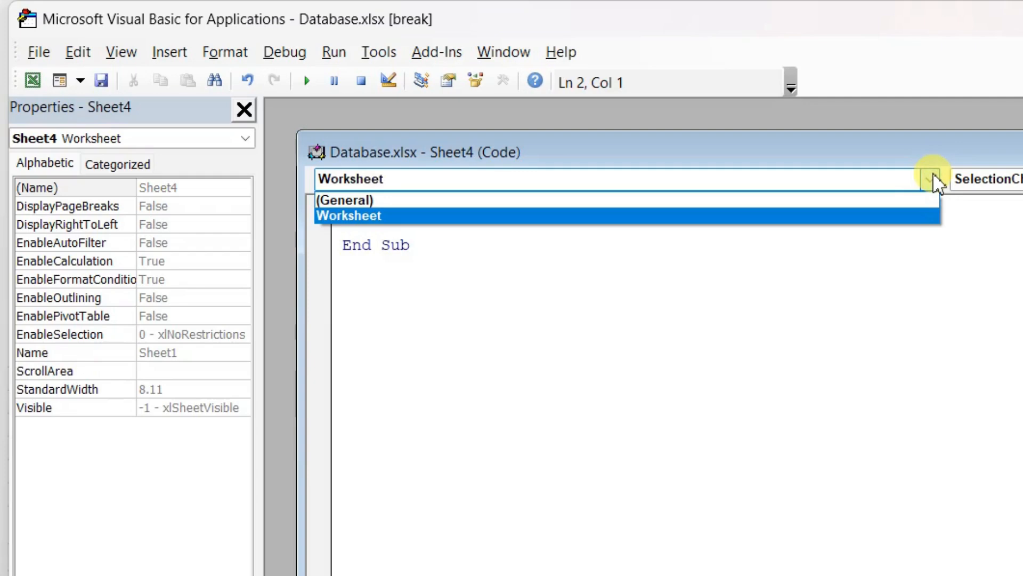
pyautogui.click(763, 314)
pyautogui.click(354, 228)
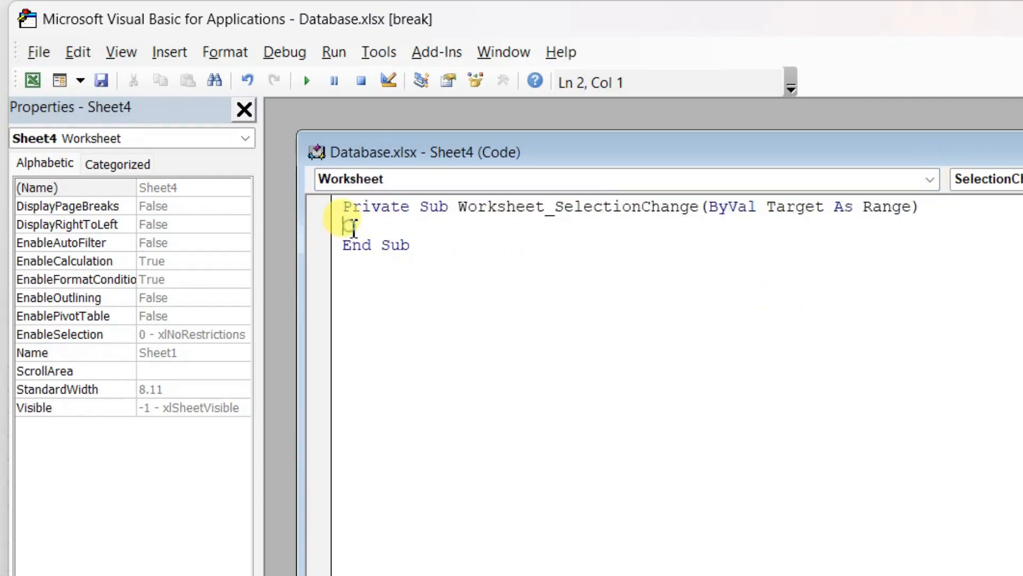
# - Write the statement "cells.EntireColumn.AutoFit" in the Worksheet_SelectionChange procedure, and close the Visual Basic editor
pyautogui.press('capslock')
pyautogui.write('lls')
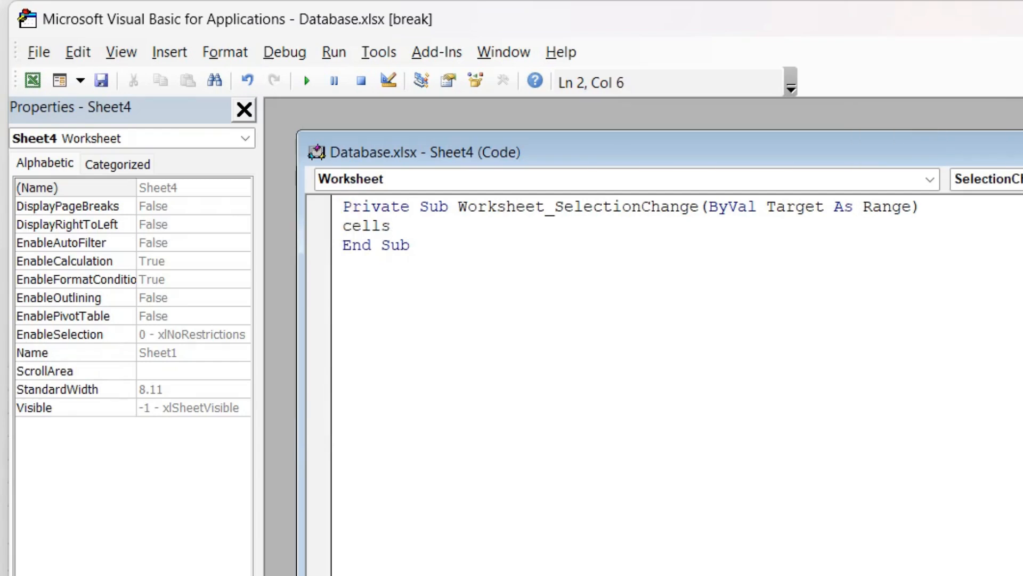
pyautogui.write('.en')
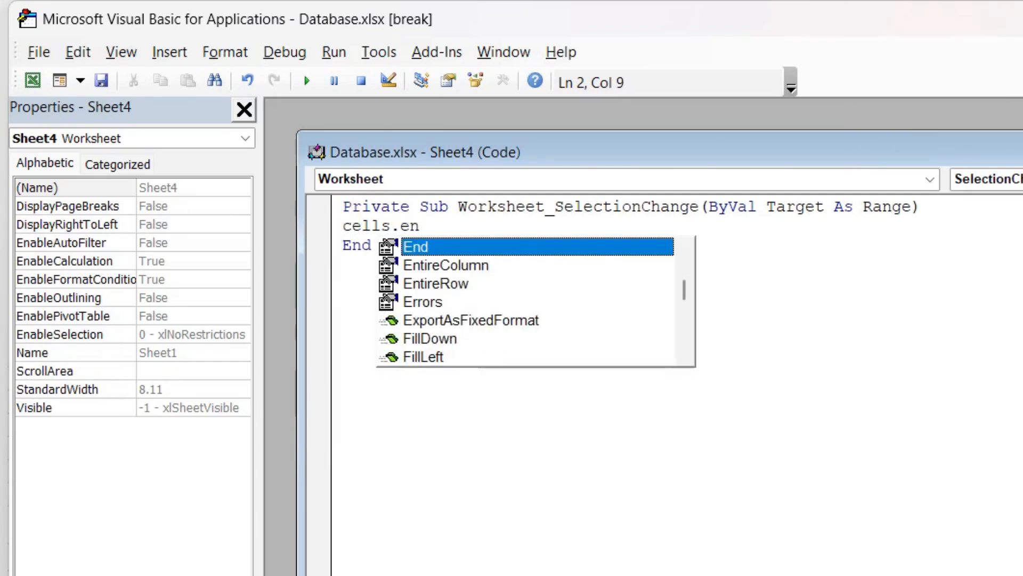
pyautogui.click(488, 265)
pyautogui.doubleClick(489, 265)
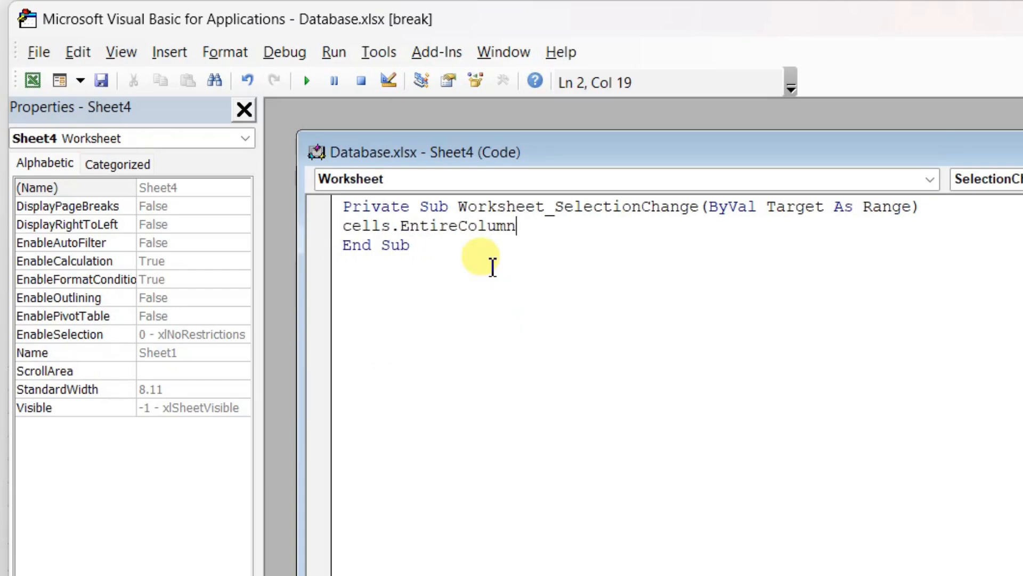
pyautogui.write('.au')
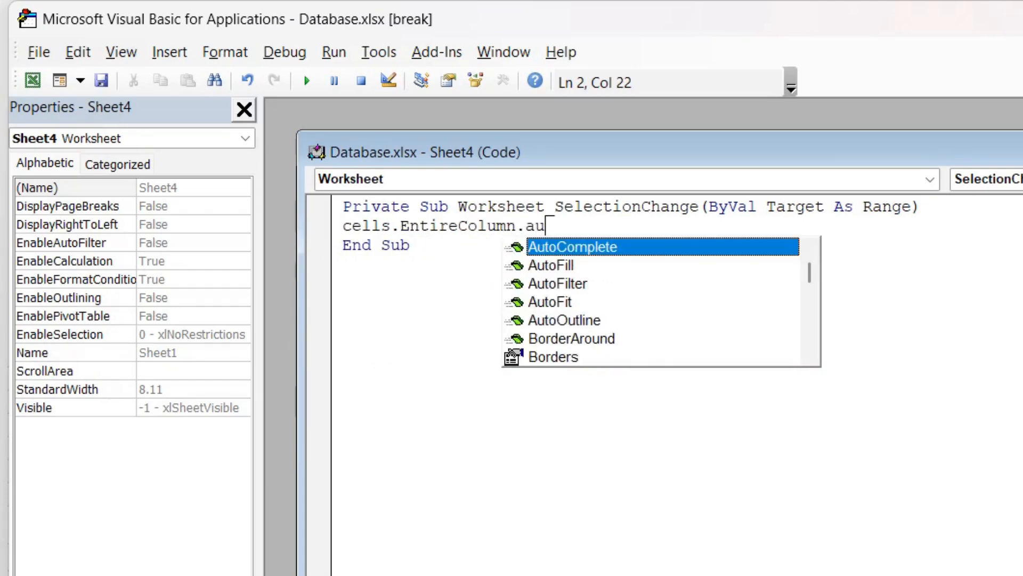
pyautogui.write('tof')
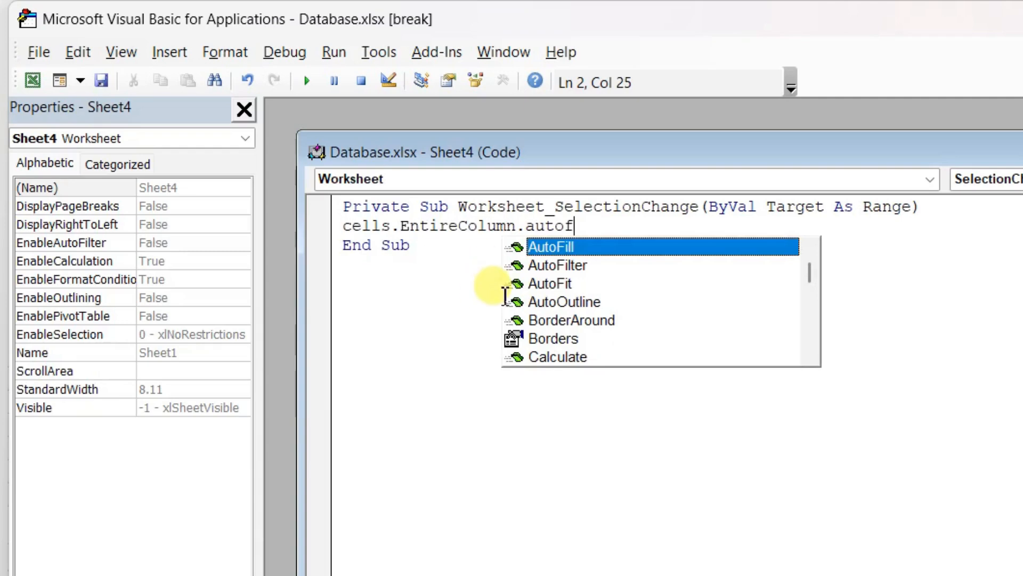
pyautogui.click(581, 284)
pyautogui.doubleClick(584, 283)
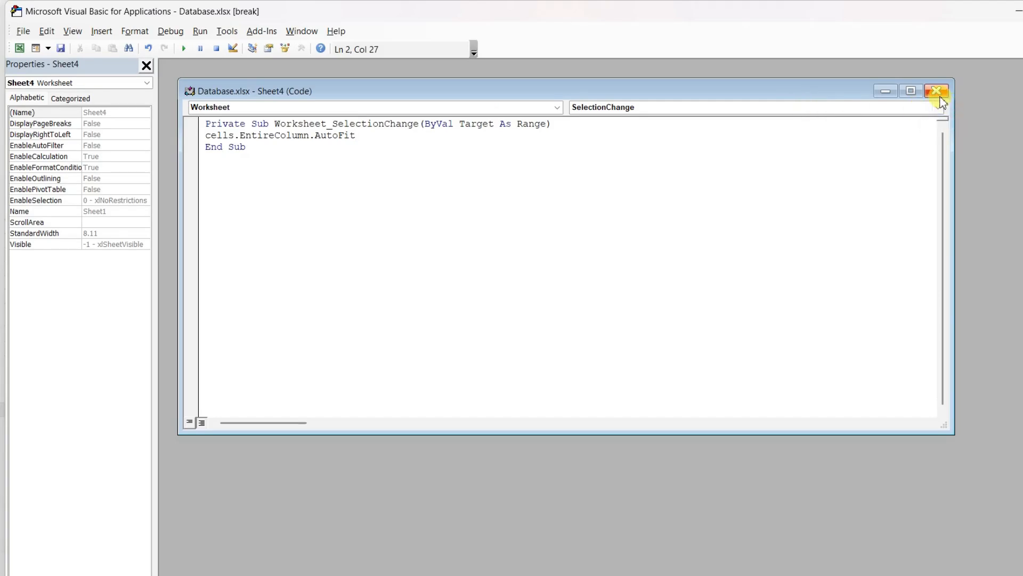
pyautogui.click(933, 89)
pyautogui.click(1020, 11)
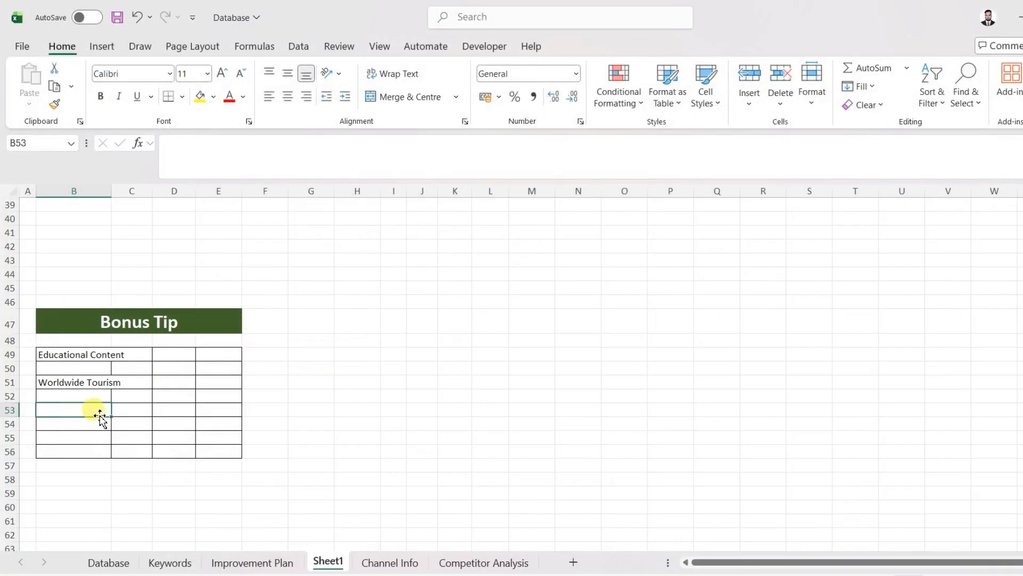
# - Enter "World Tour Company" in cell B53 of the Bonus Tip table
pyautogui.press('capslock')
pyautogui.write('W')
pyautogui.press('capslock')
pyautogui.write('o')
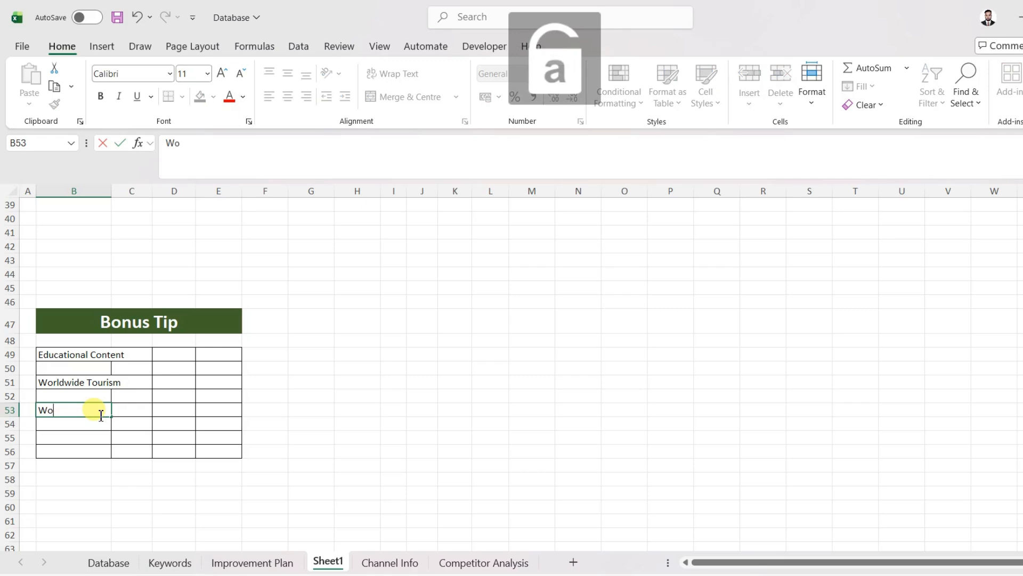
pyautogui.write('rld')
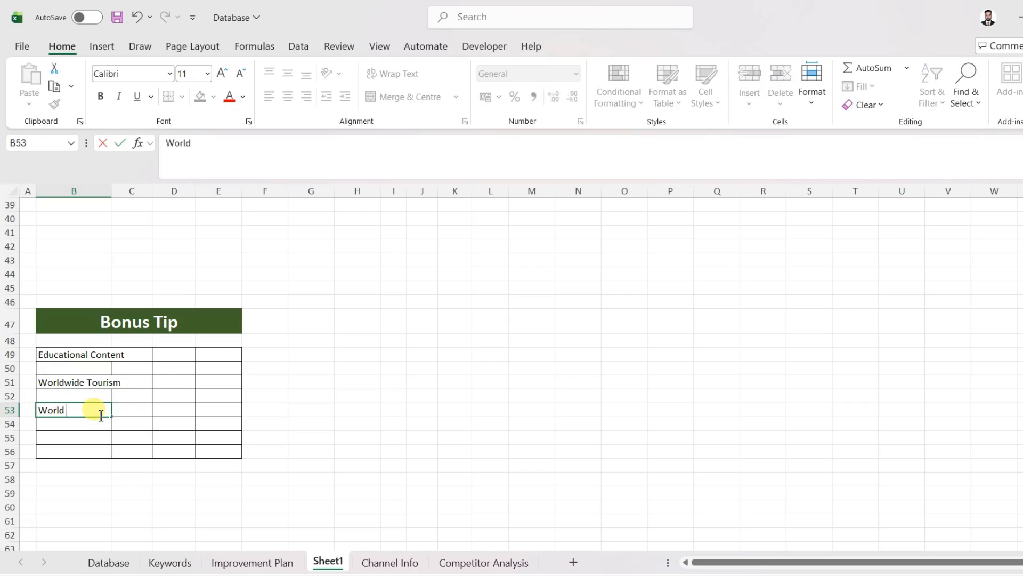
pyautogui.press('capslock')
pyautogui.write('T')
pyautogui.press('capslock')
pyautogui.write('our')
pyautogui.press('capslock')
pyautogui.write('C')
pyautogui.press('capslock')
pyautogui.write('ompany')
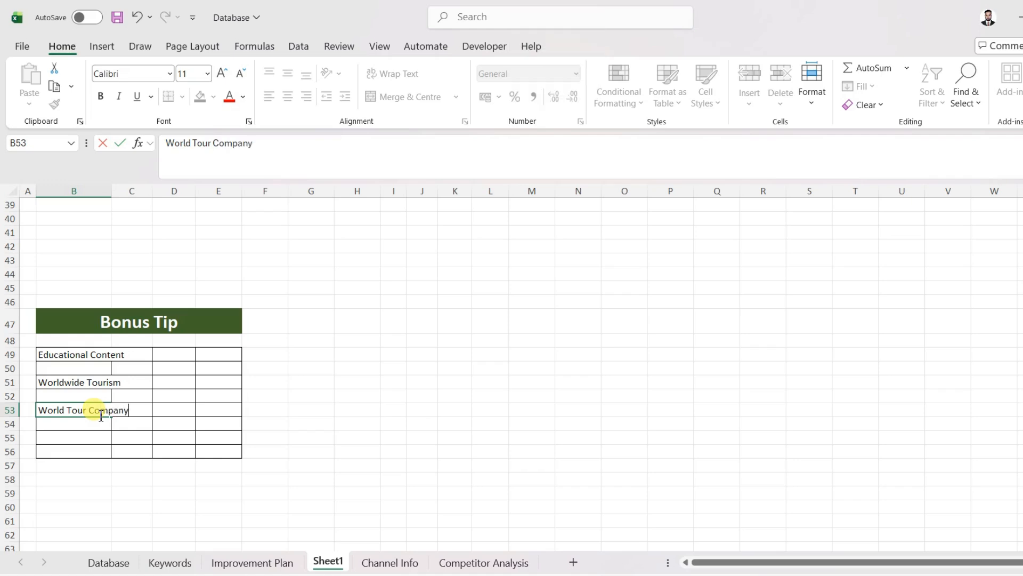
pyautogui.press('Return')
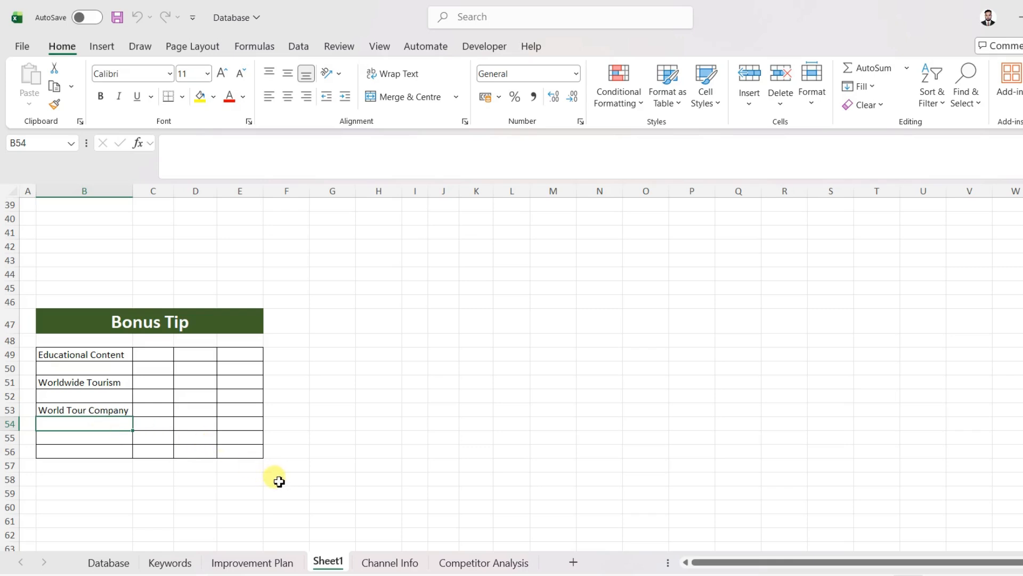
# - Enter "Excel learning" in cell K50, outside the Bonus Tip table, to test the automatic column fitting
pyautogui.click(474, 364)
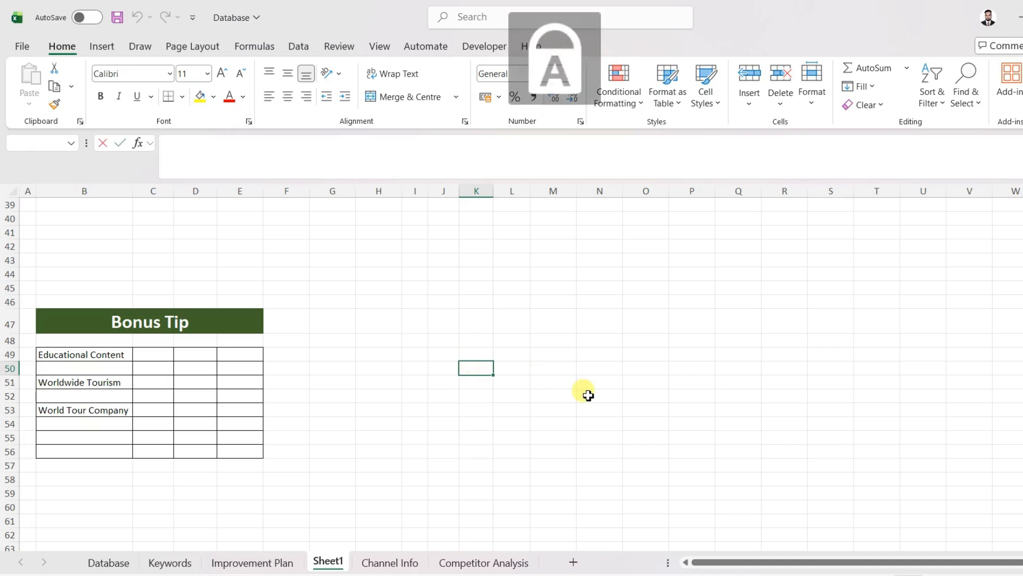
pyautogui.write('Excel')
pyautogui.press('capslock')
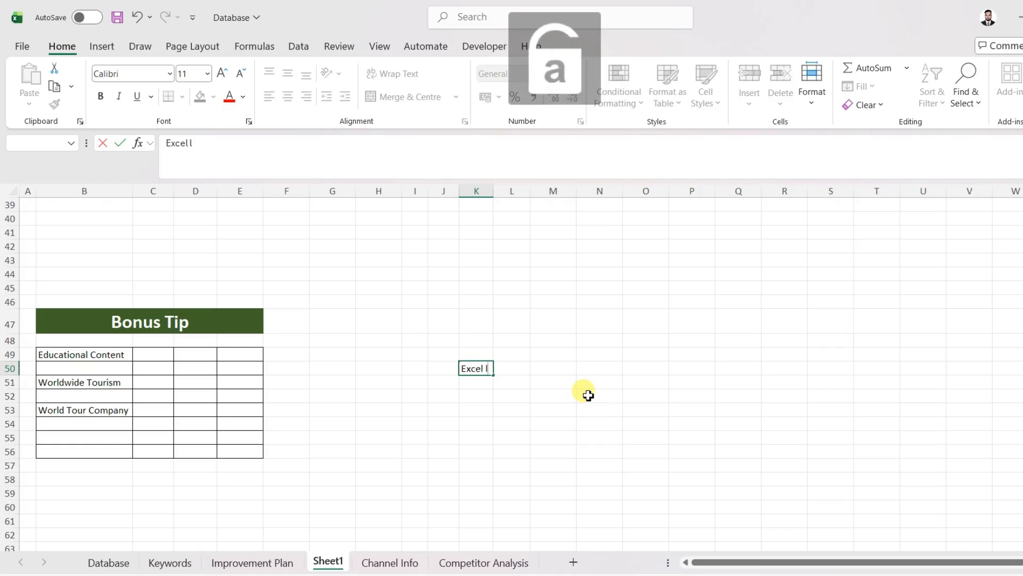
pyautogui.write('learnin')
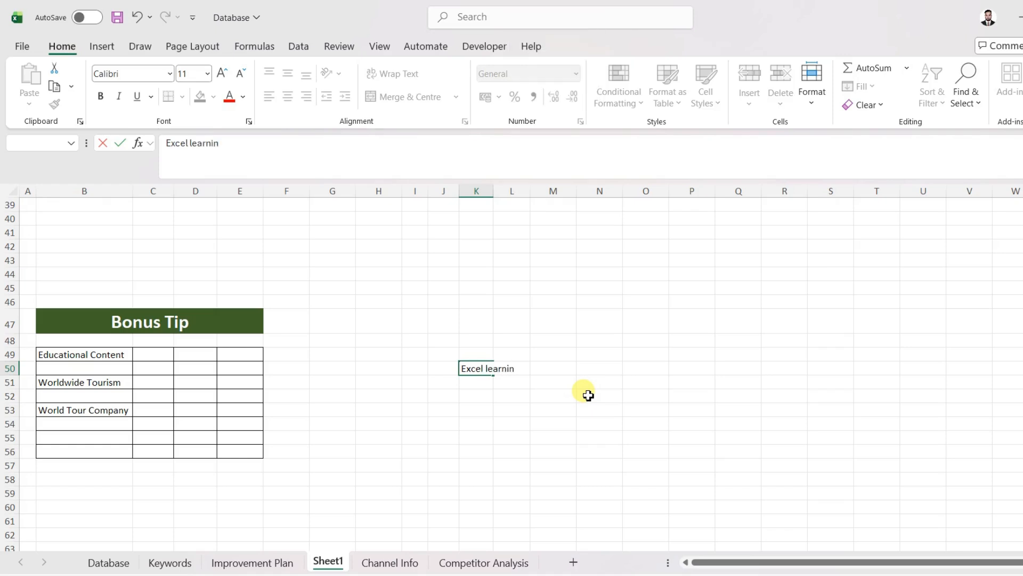
pyautogui.write('g')
pyautogui.press('Return')
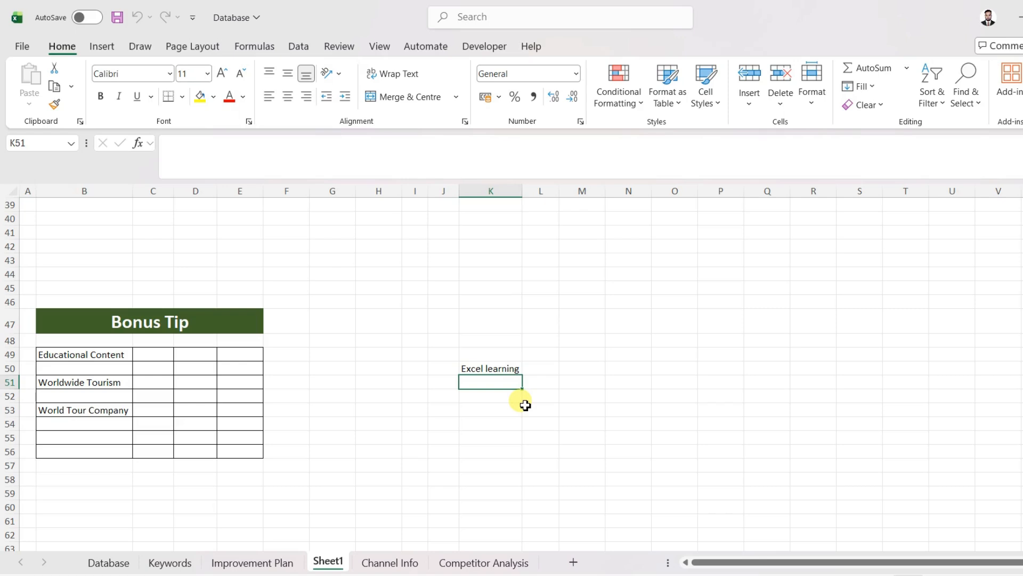
# - Go back up column K to cell K1 to view the start of the sheet
pyautogui.press('Up')
pyautogui.press('Up')
pyautogui.press('Up')
pyautogui.press('Up')
pyautogui.press('Up')
pyautogui.press('Up')
pyautogui.press('Up')
pyautogui.press('Up')
pyautogui.press('Up')
pyautogui.press('Up')
pyautogui.press('Up')
pyautogui.press('Up')
pyautogui.press('Up')
pyautogui.press('Up')
pyautogui.press('Up')
pyautogui.press('Up')
pyautogui.press('Up')
pyautogui.press('Up')
pyautogui.press('Up')
pyautogui.press('Up')
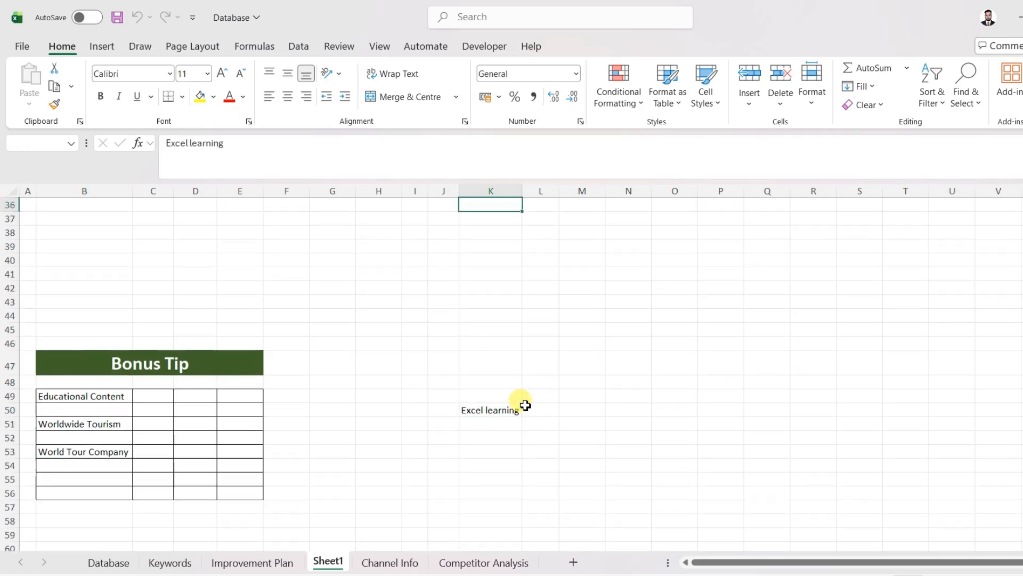
pyautogui.press('Up')
pyautogui.press('Up')
pyautogui.press('Up')
pyautogui.press('Up')
pyautogui.press('Up')
pyautogui.press('Up')
pyautogui.press('Up')
pyautogui.press('Up')
pyautogui.press('Up')
pyautogui.press('Up')
pyautogui.press('Up')
pyautogui.press('Up')
pyautogui.press('Up')
pyautogui.press('Up')
pyautogui.press('Up')
pyautogui.press('Up')
pyautogui.press('Up')
pyautogui.press('Up')
pyautogui.press('Up')
pyautogui.press('Up')
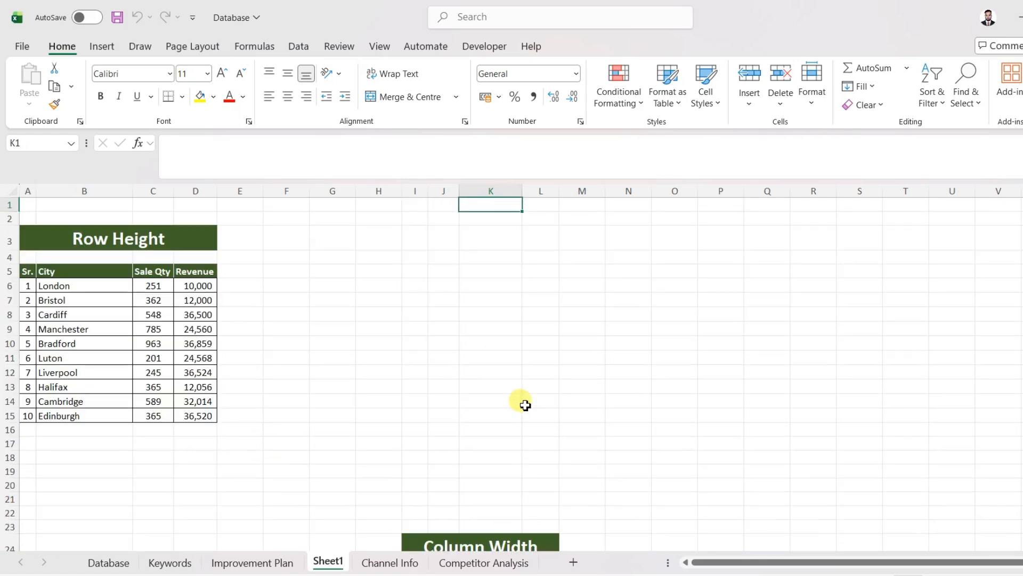